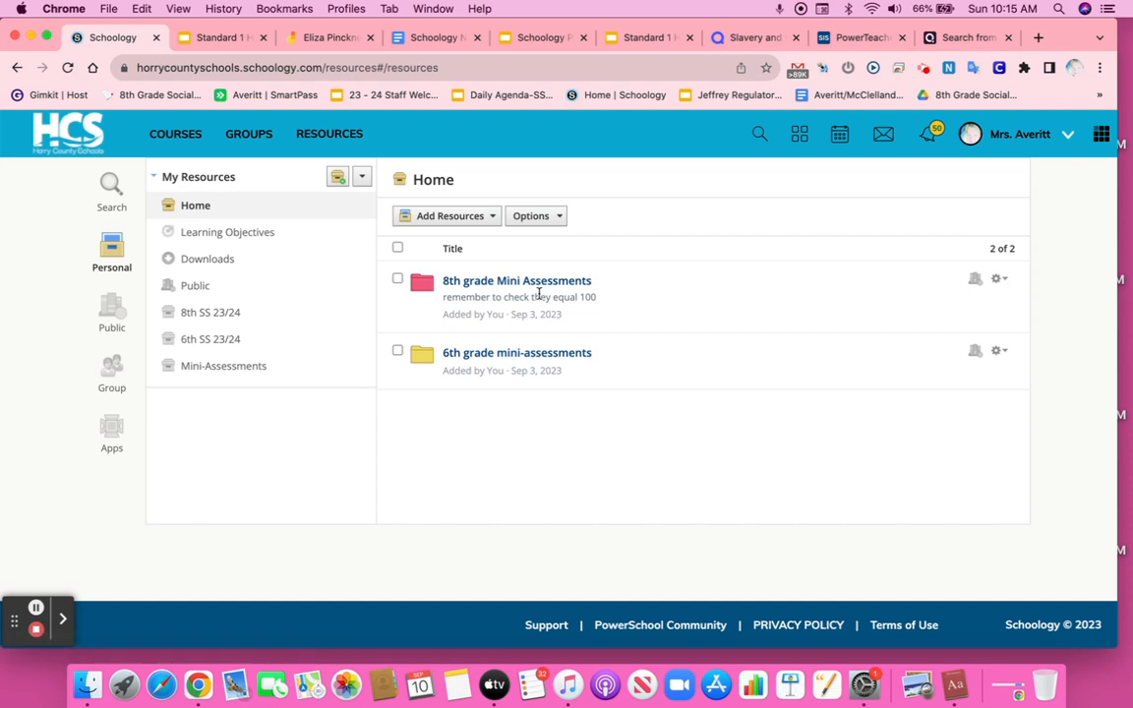
Step: Open the Unit 1D folder in the Social Studies 8 Section 115-1st Core course materials
left_click(164, 139)
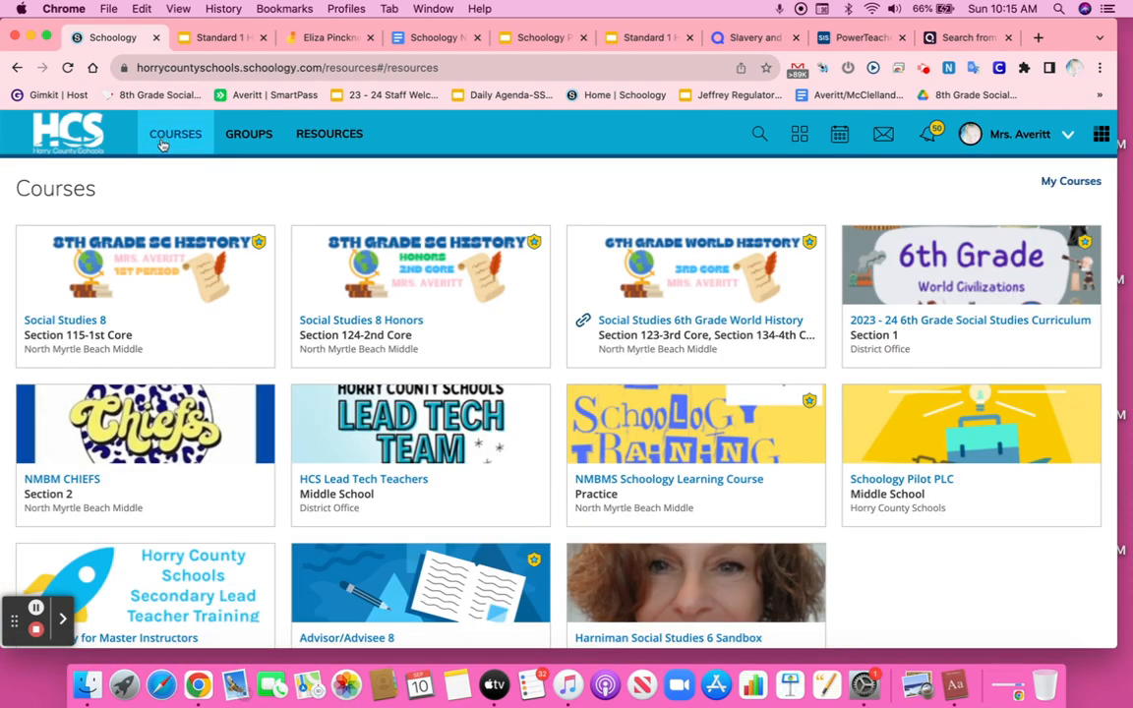
left_click(177, 293)
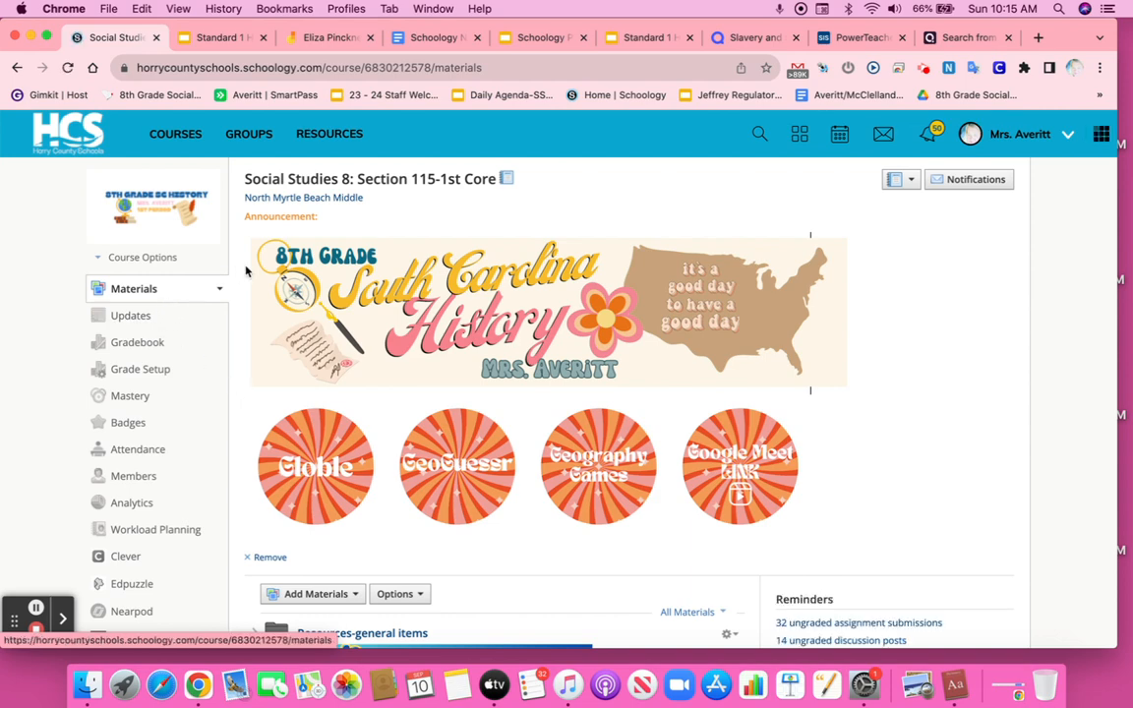
scroll(253, 375, "down", 5)
scroll(351, 417, "down", 5)
scroll(352, 417, "down", 2)
left_click(392, 464)
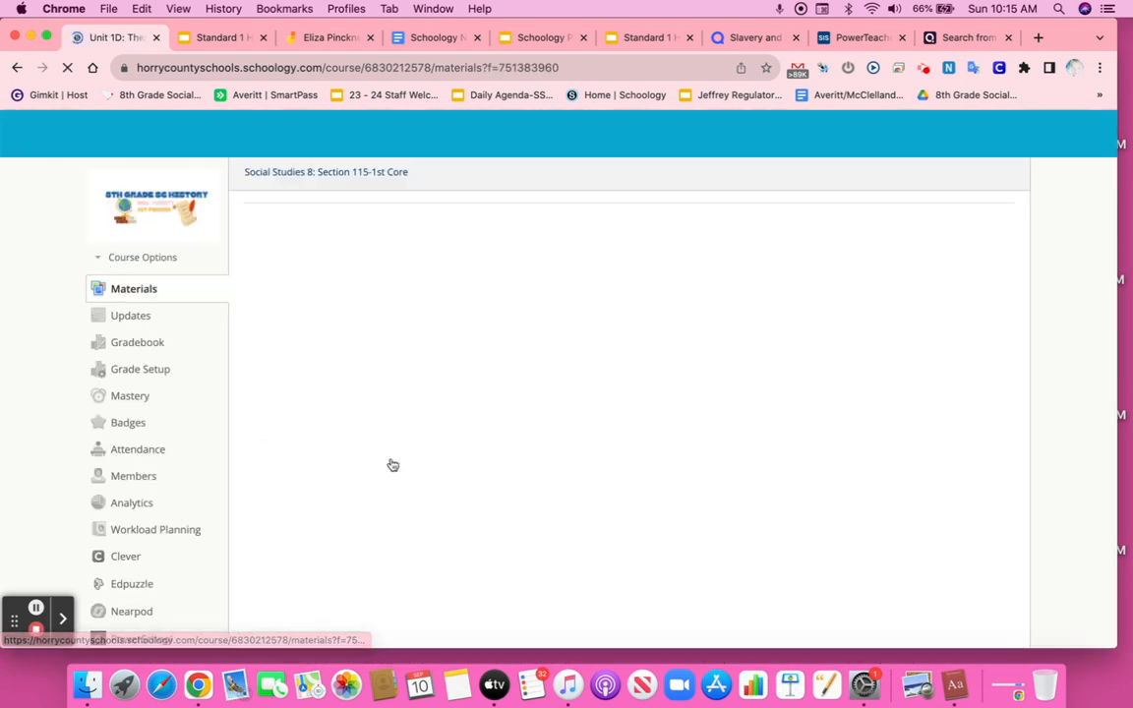
Step: Start a new assessment named Unit 1 TEst, due 9/22/23 at 11:59PM, with submissions enabled
left_click(334, 317)
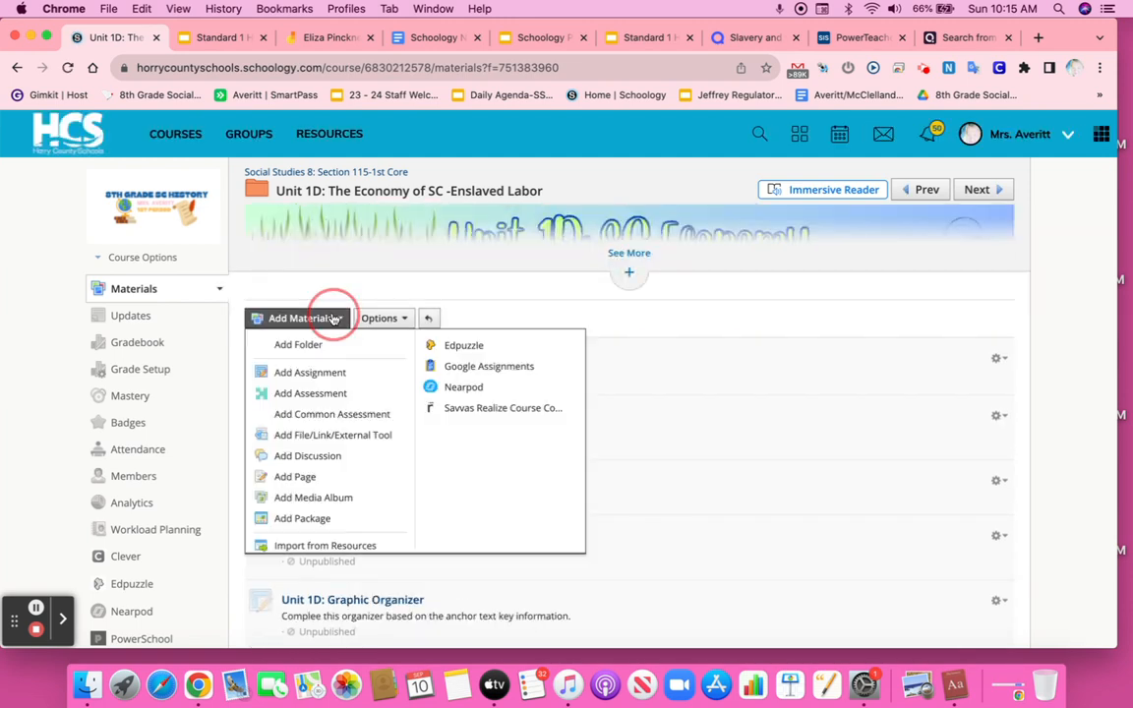
left_click(332, 399)
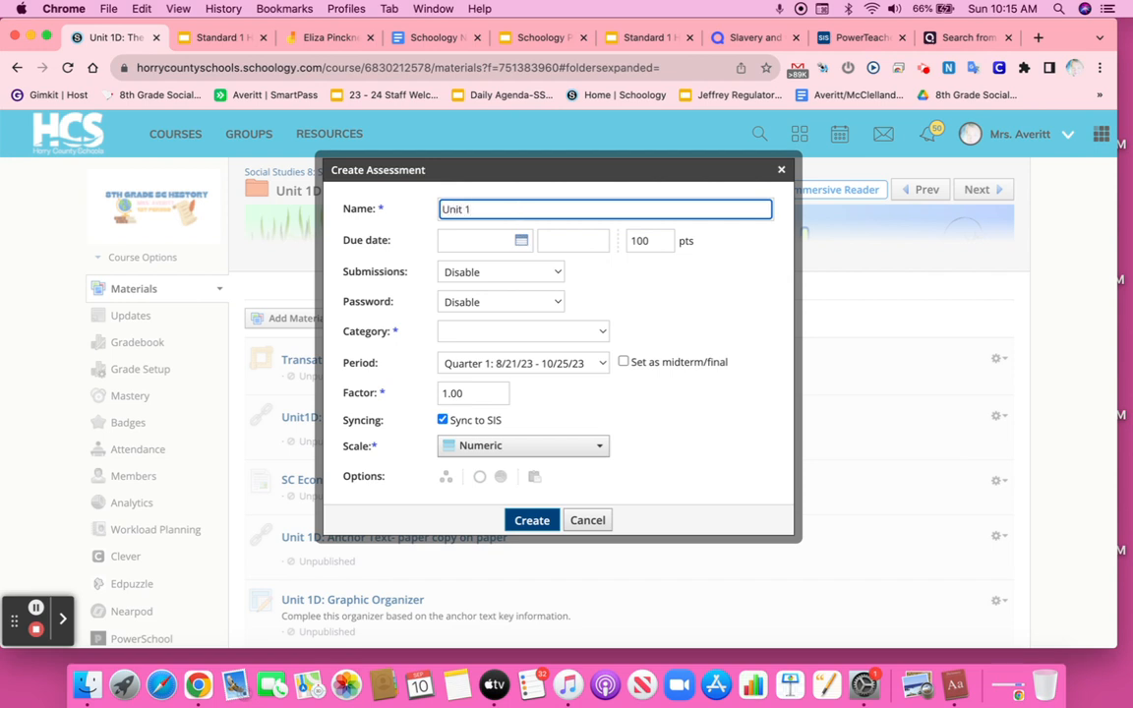
left_click(522, 240)
left_click(607, 381)
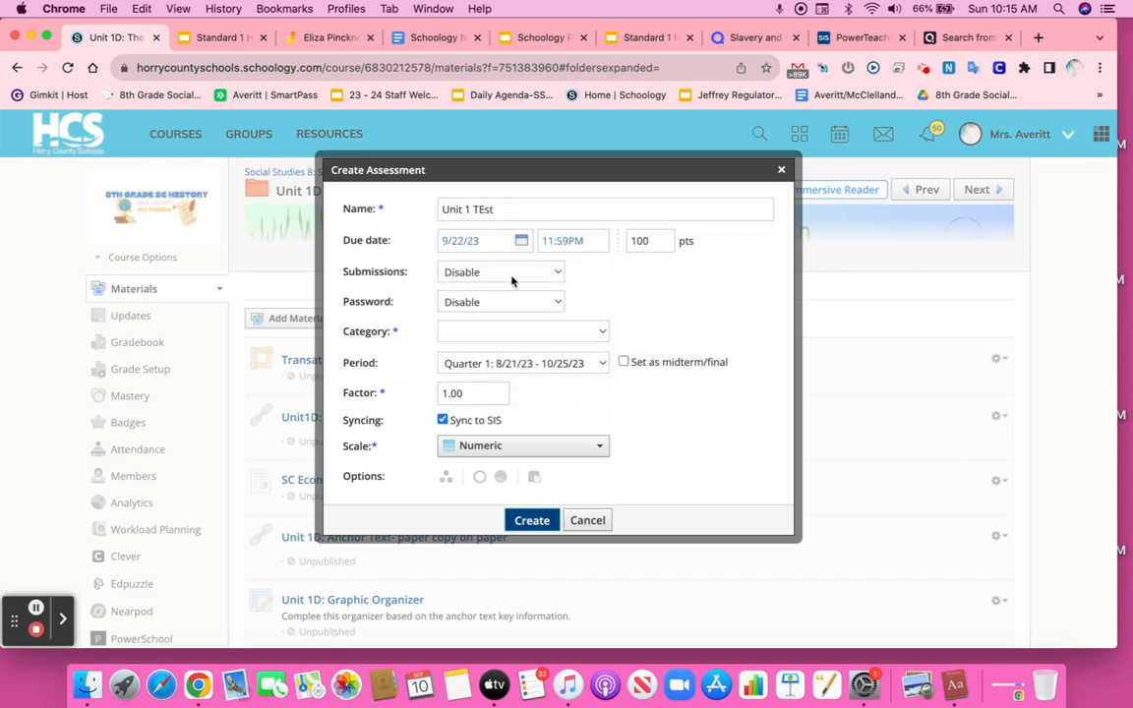
left_click(478, 276)
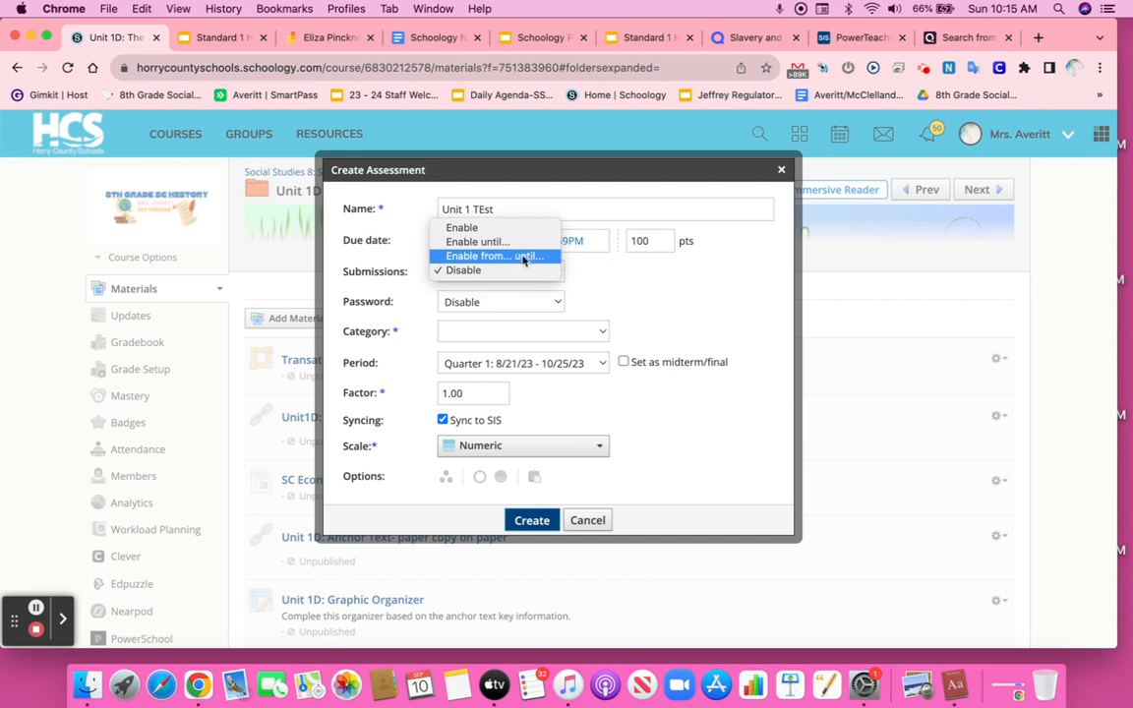
left_click(496, 227)
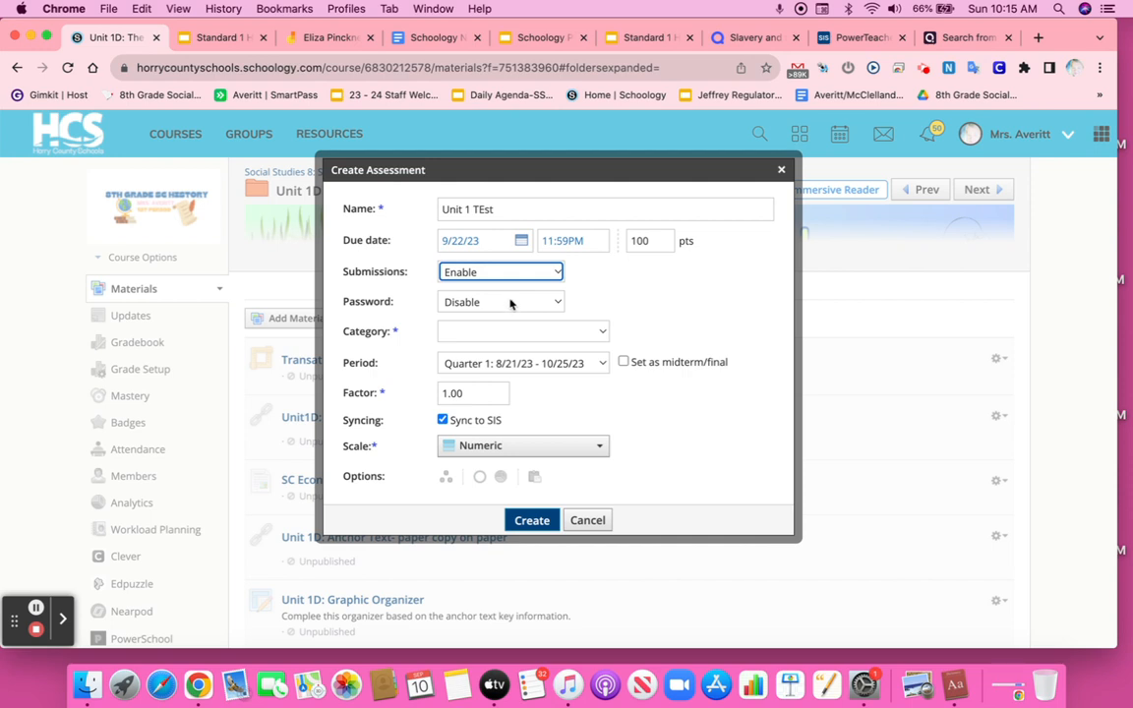
Step: Set the assessment's grading category to High and create the assessment
left_click(505, 333)
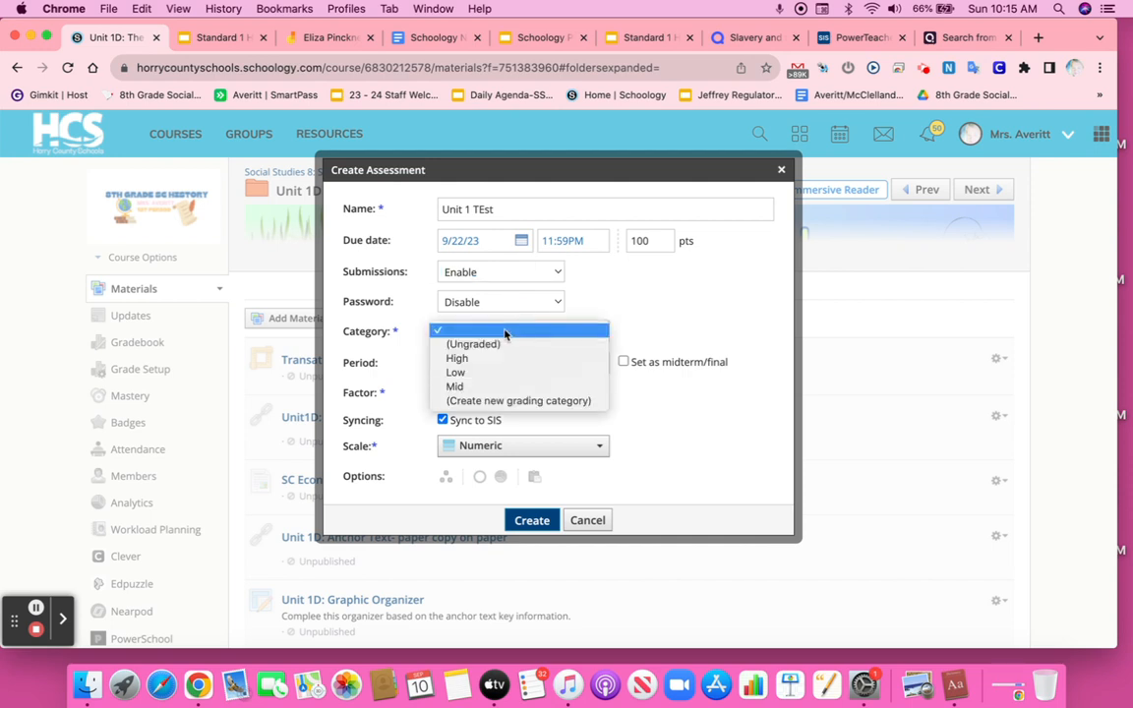
left_click(507, 357)
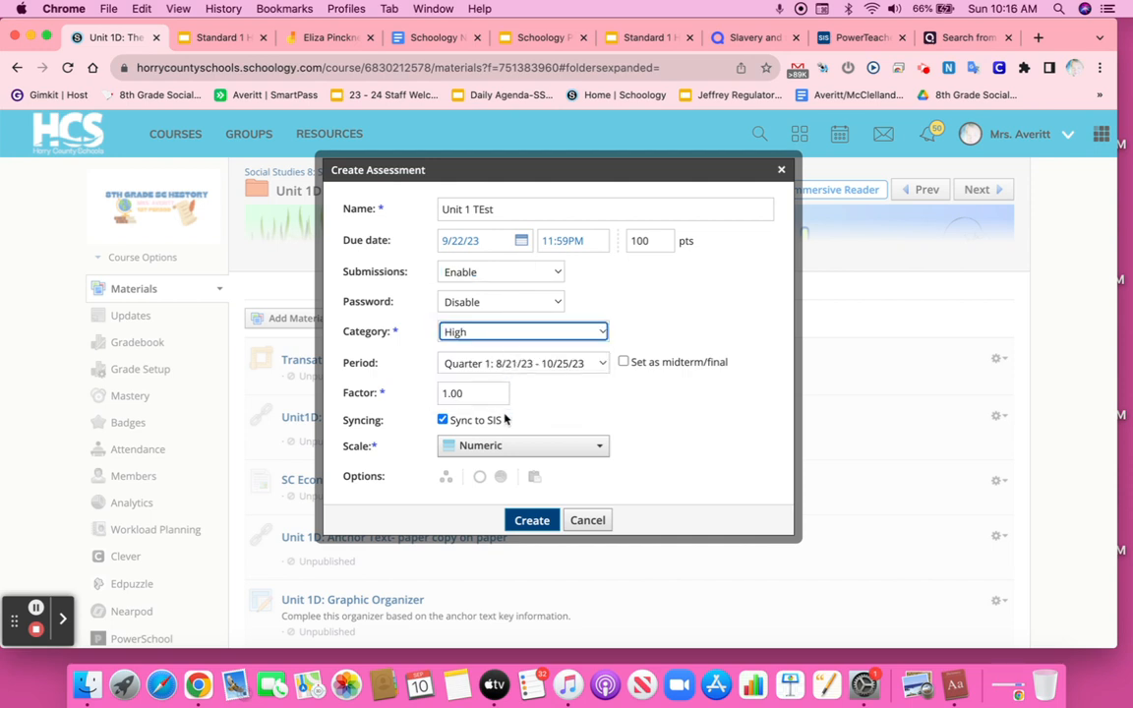
scroll(505, 420, "down", 1)
left_click(532, 502)
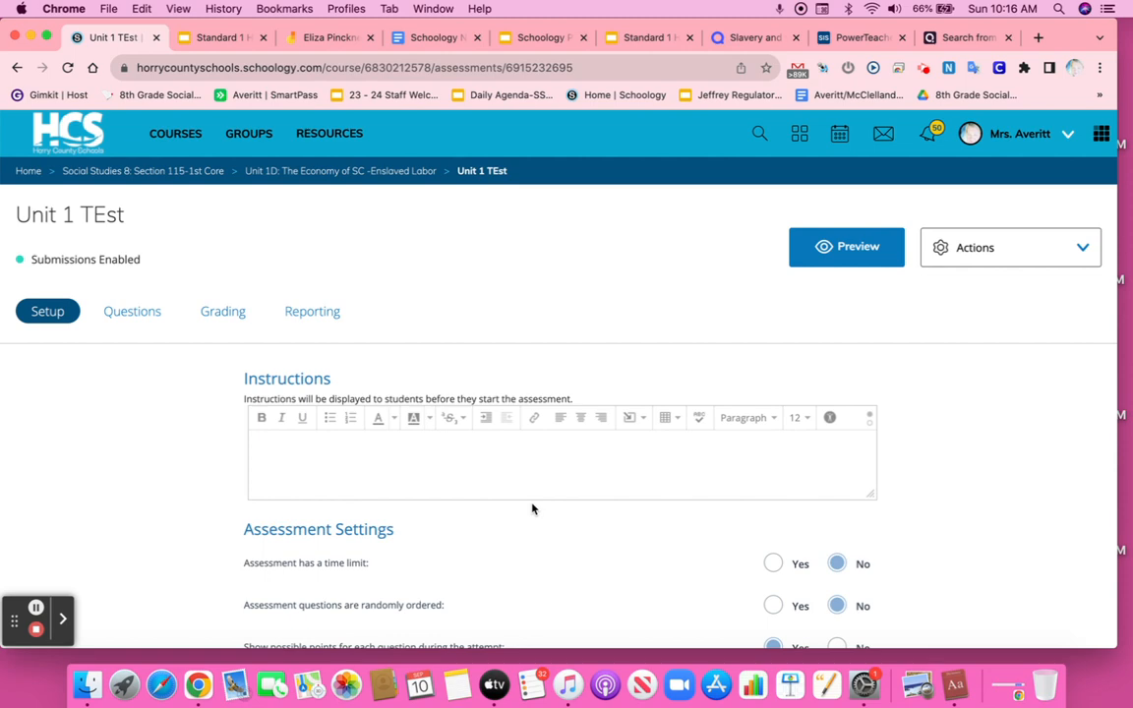
Step: Set the assessment questions to be randomly ordered and allow students to flag questions for review
left_click(391, 460)
scroll(391, 460, "down", 5)
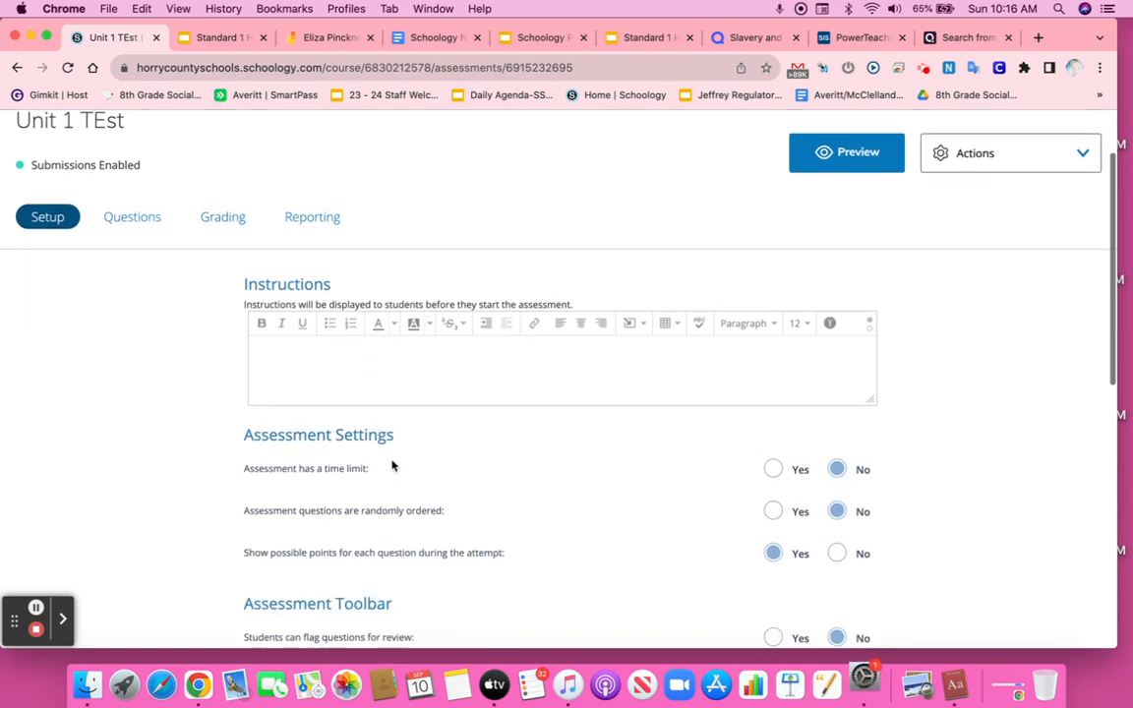
scroll(557, 329, "down", 1)
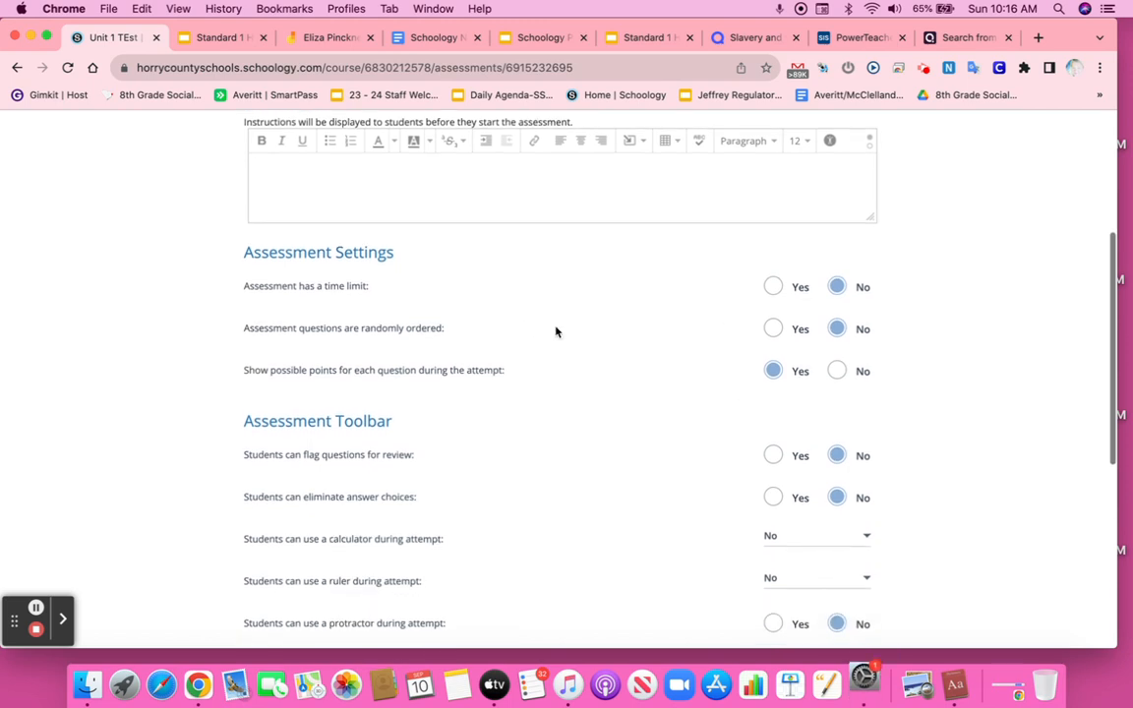
left_click(773, 329)
scroll(745, 359, "down", 1)
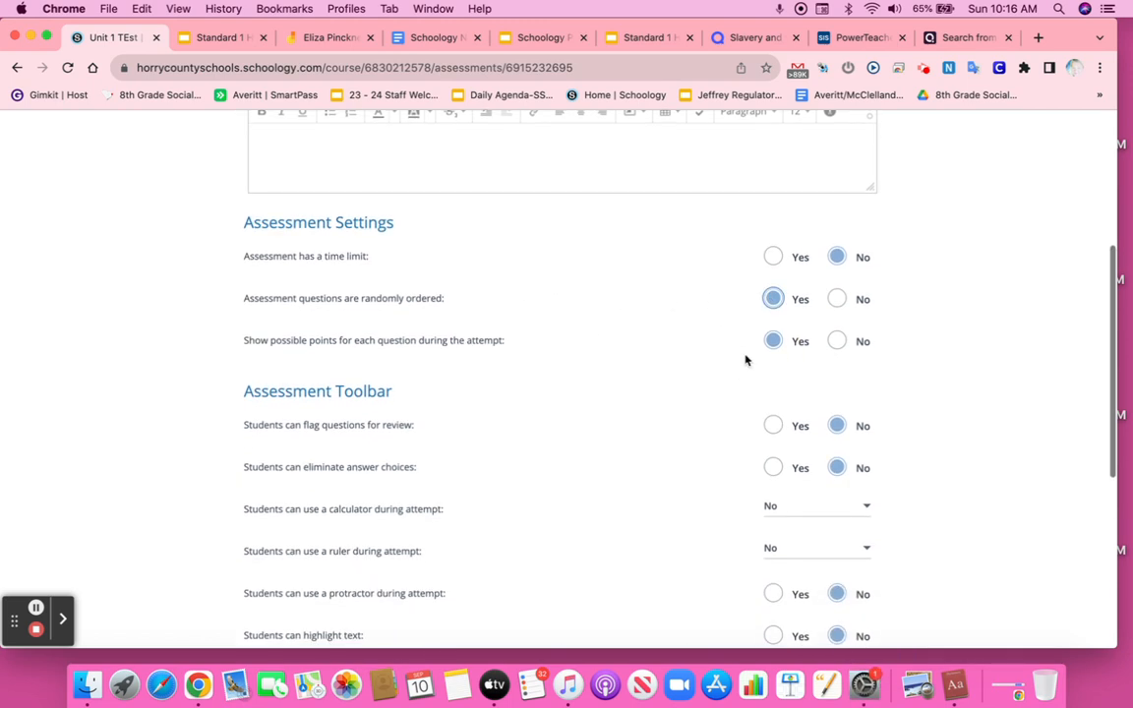
scroll(745, 359, "down", 2)
left_click(773, 383)
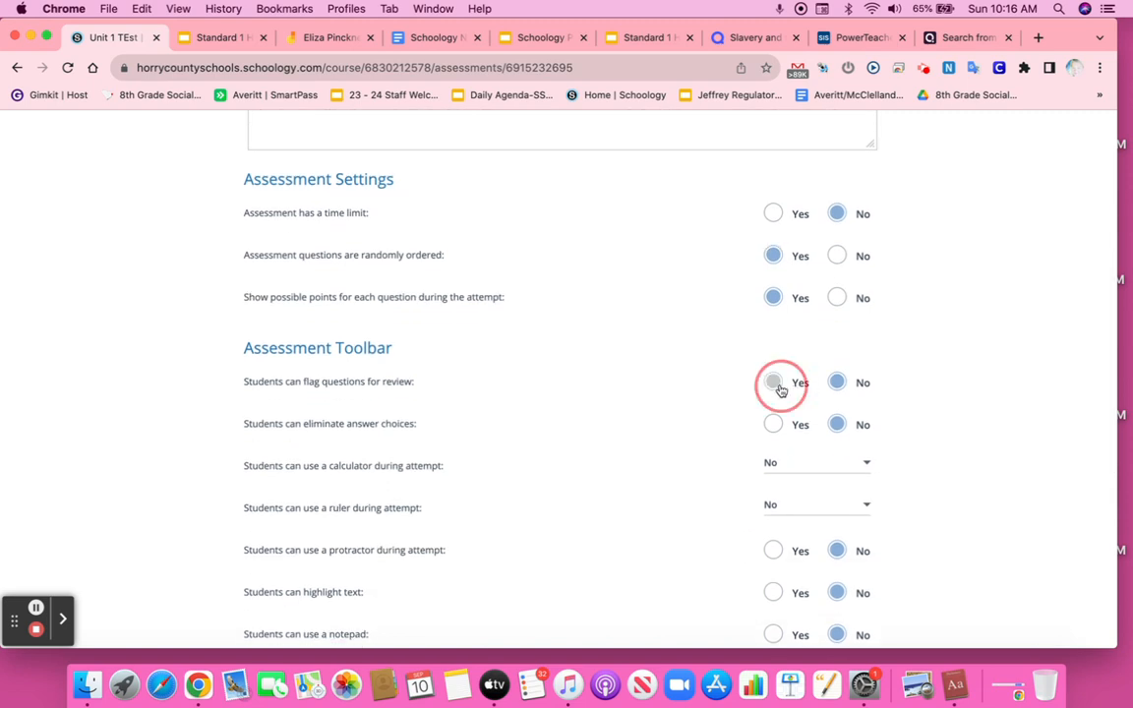
scroll(736, 415, "down", 1)
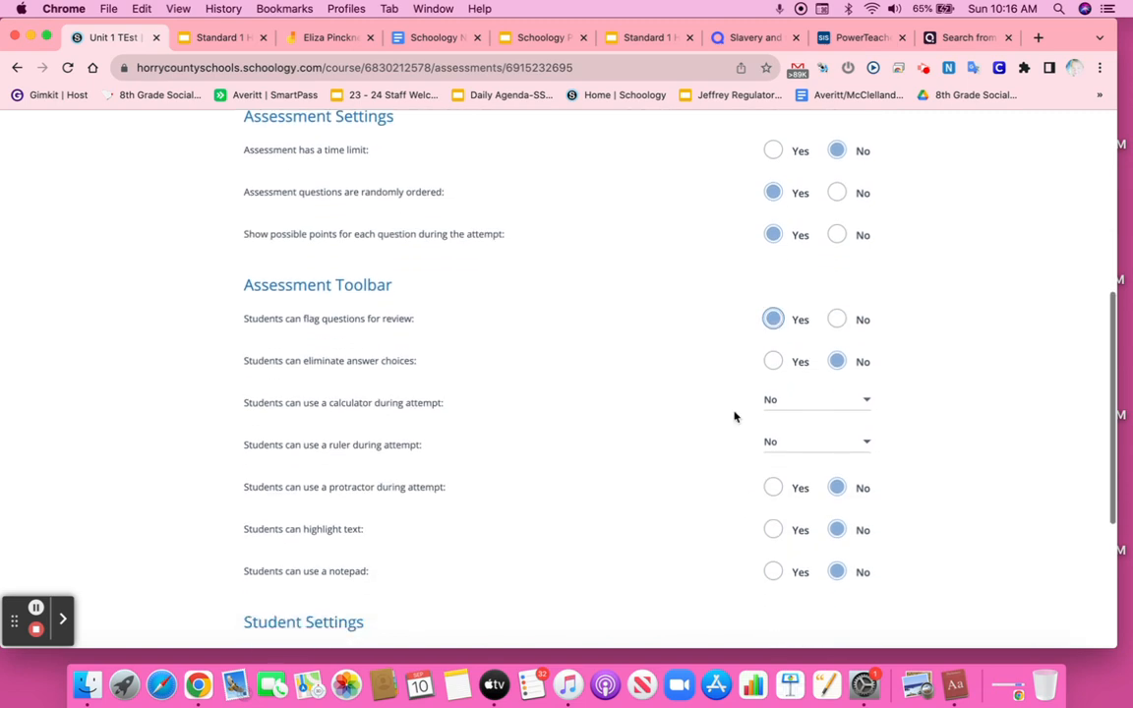
left_click(775, 362)
left_click(837, 362)
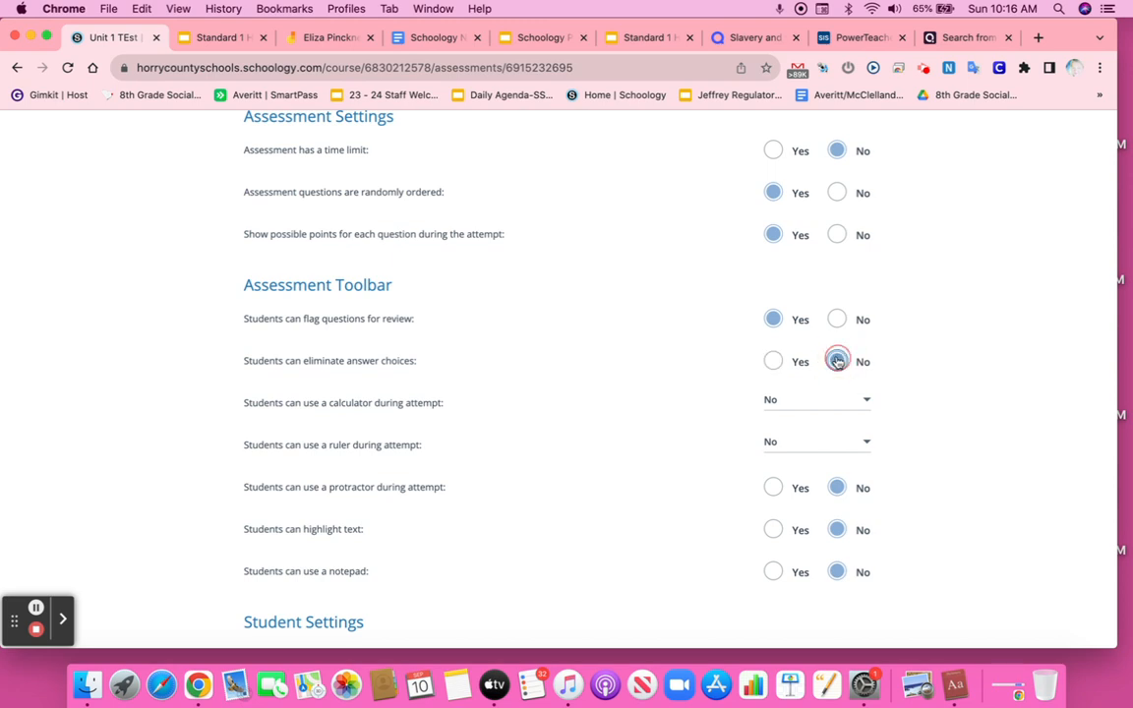
scroll(795, 387, "down", 1)
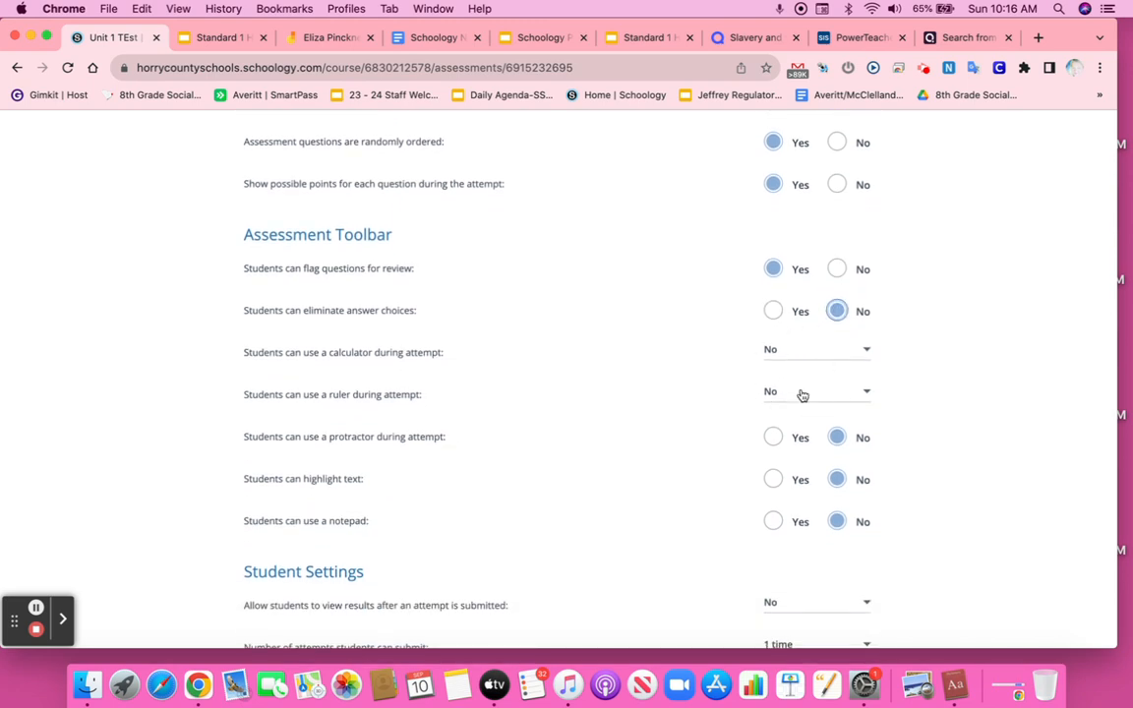
scroll(726, 438, "down", 1)
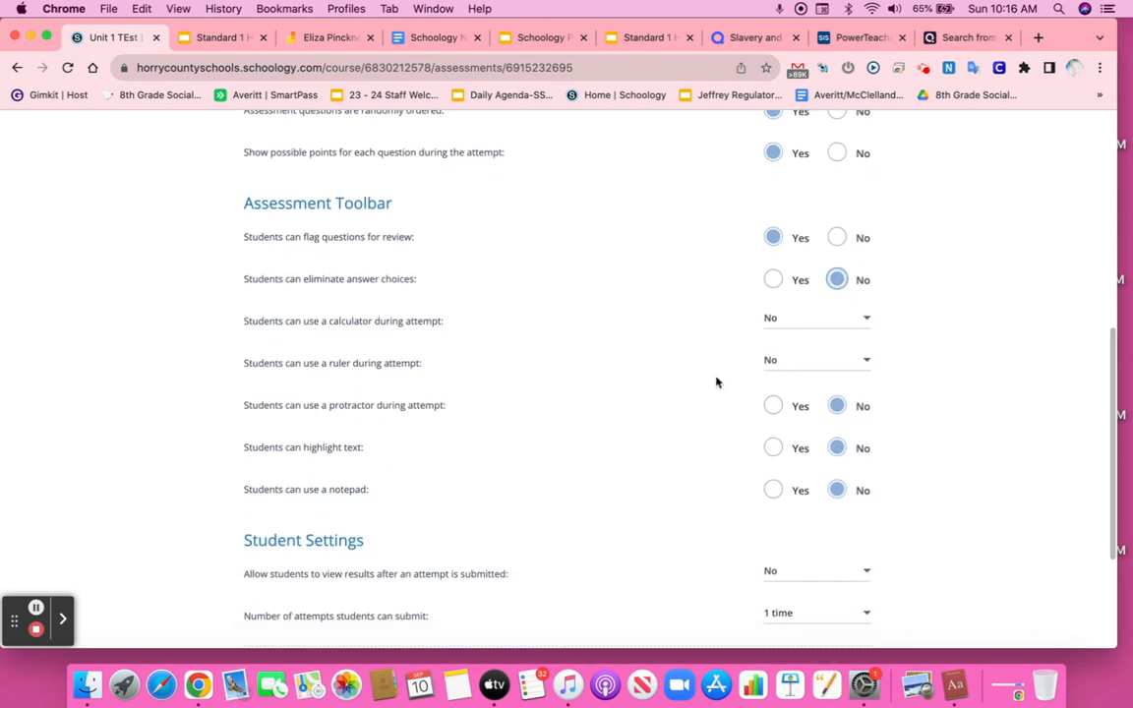
scroll(735, 373, "down", 1)
scroll(735, 374, "down", 1)
left_click(775, 413)
left_click(837, 411)
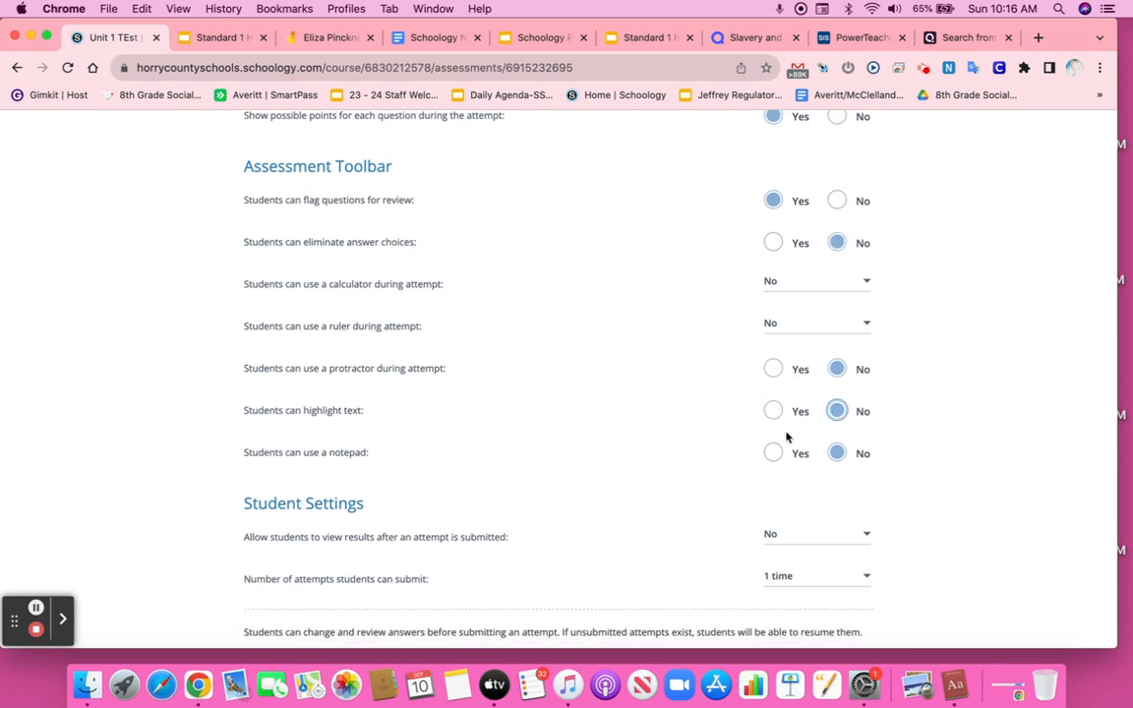
Step: Allow students to view results after an attempt is submitted and save the setup settings
scroll(787, 436, "down", 1)
scroll(786, 435, "down", 1)
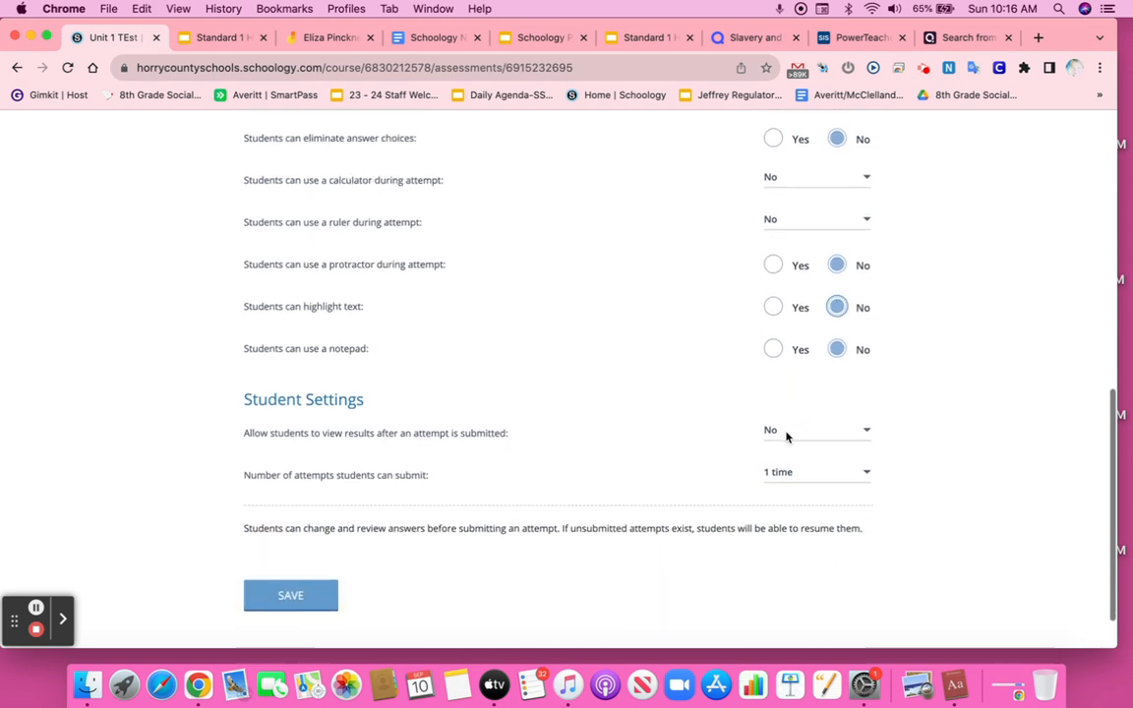
left_click(795, 438)
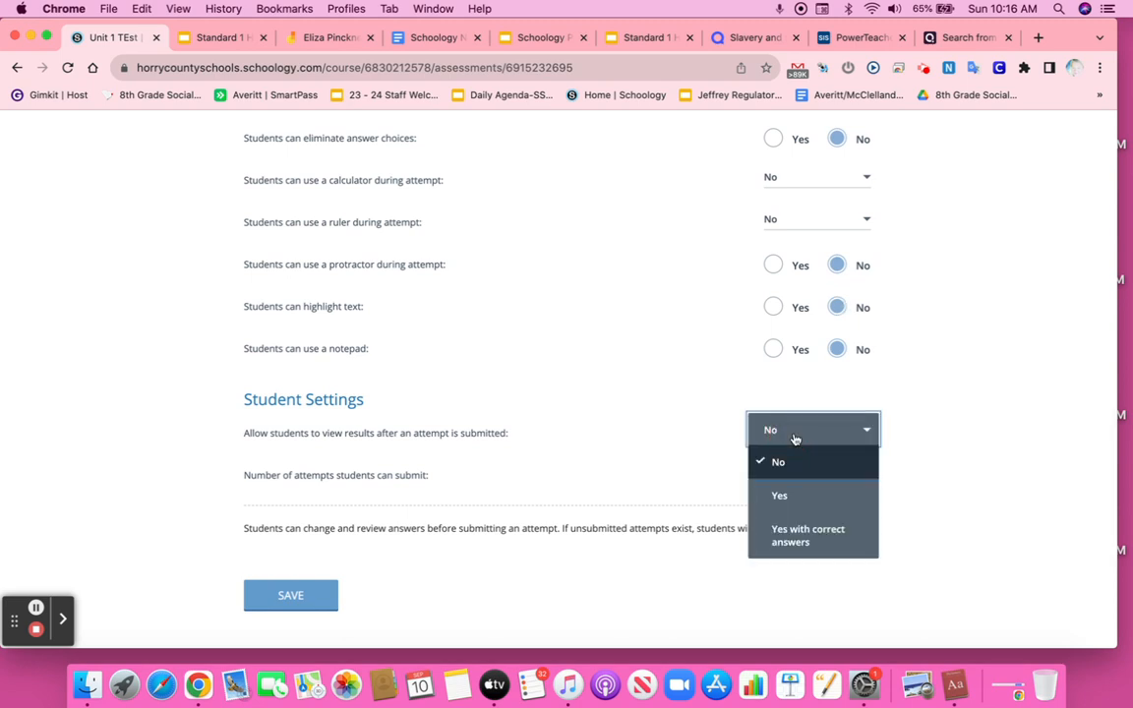
left_click(781, 496)
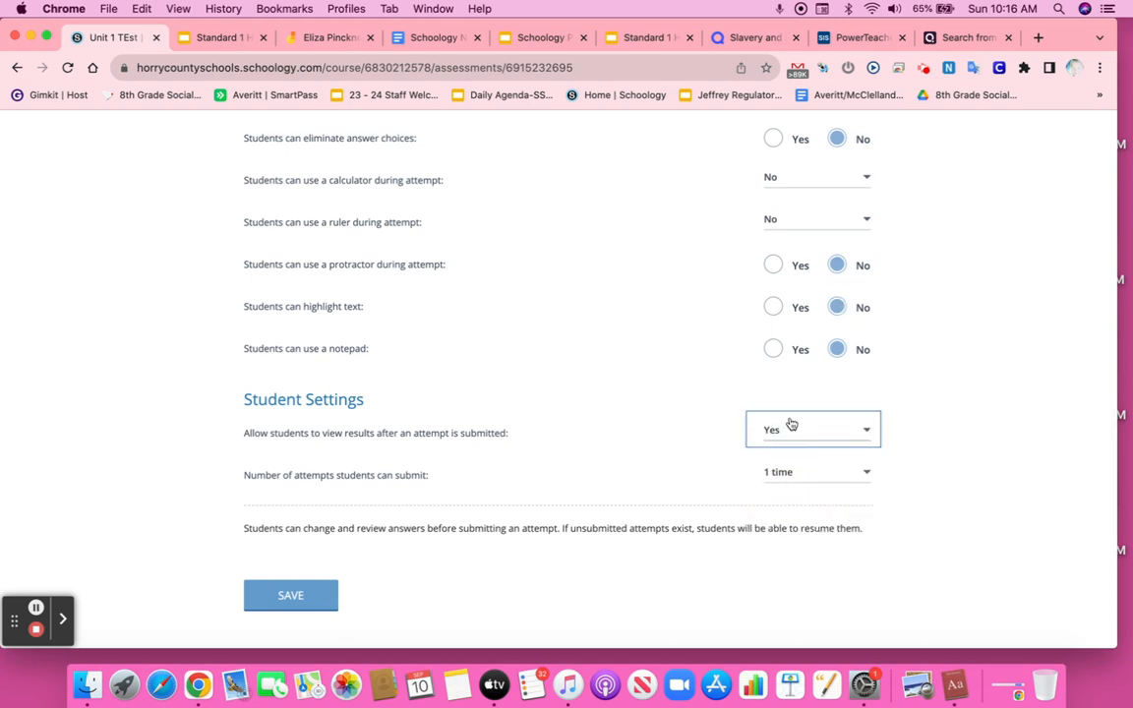
scroll(792, 425, "down", 1)
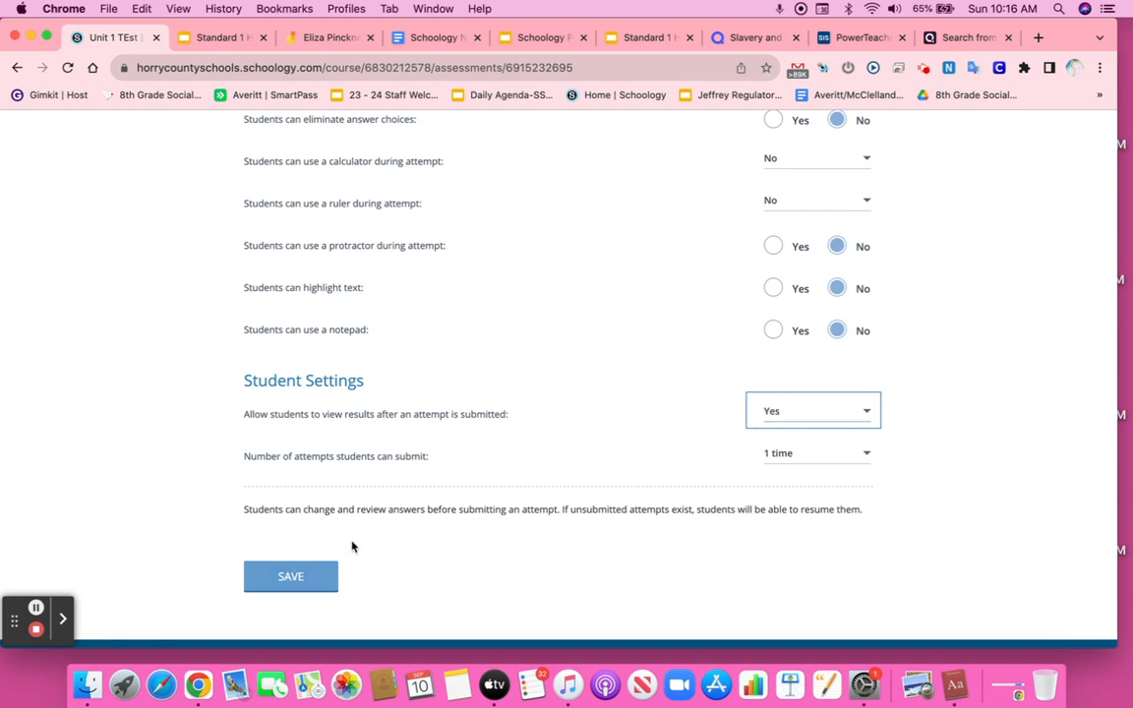
left_click(281, 587)
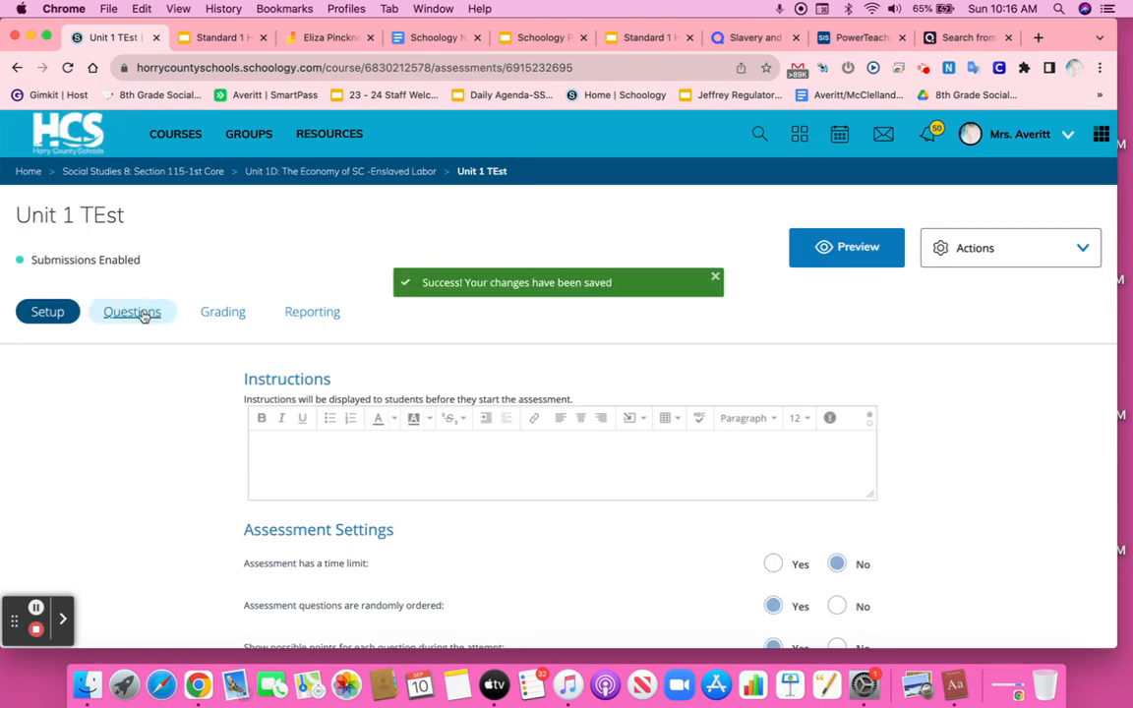
Step: Open the assessment's Questions section to see the available item types
left_click(142, 314)
scroll(246, 327, "down", 4)
scroll(245, 327, "up", 1)
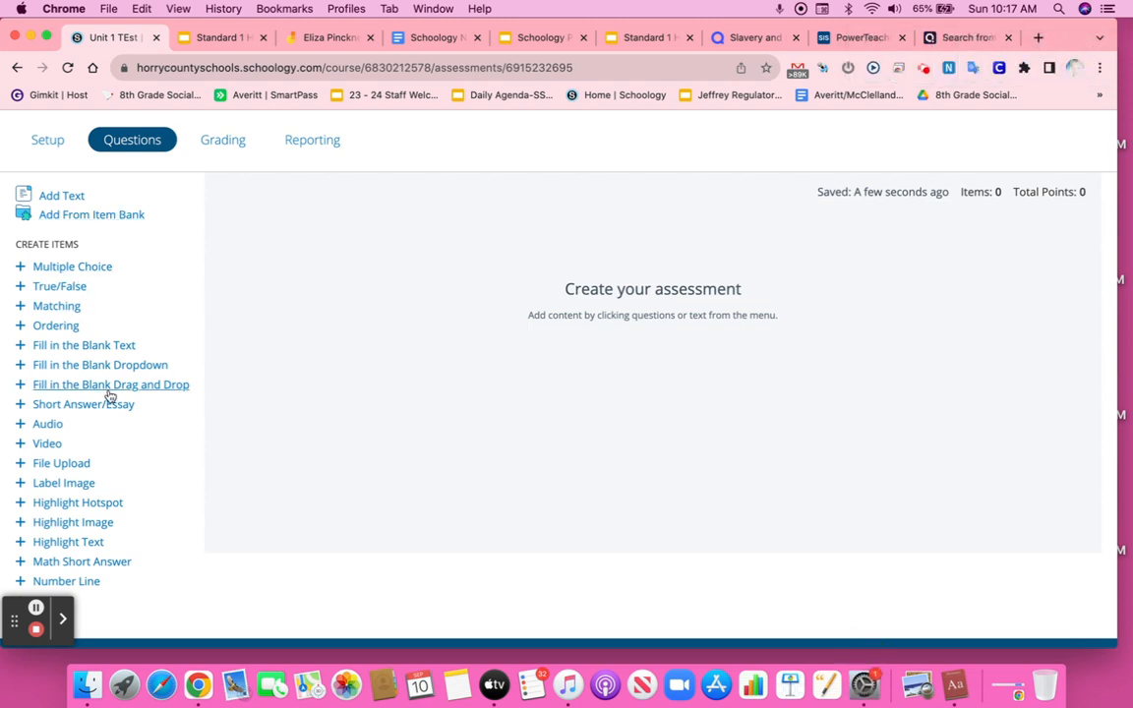
Step: Open a Label Image question, review its setup options, and close it without saving
scroll(111, 396, "down", 1)
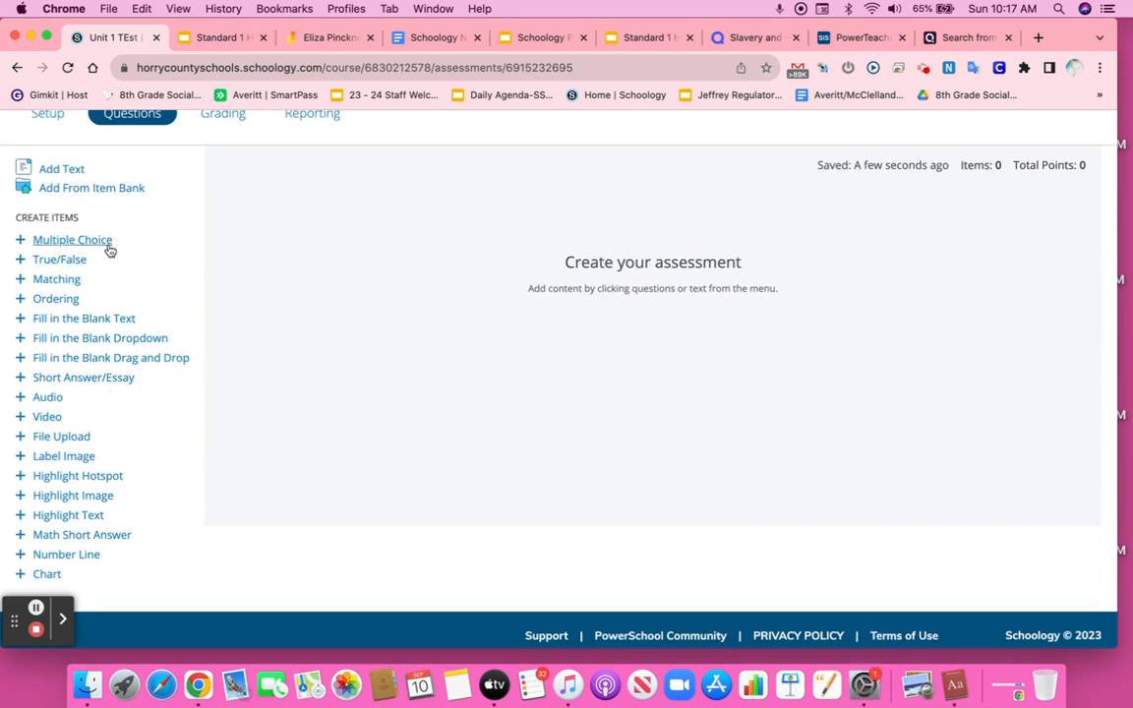
scroll(103, 359, "down", 1)
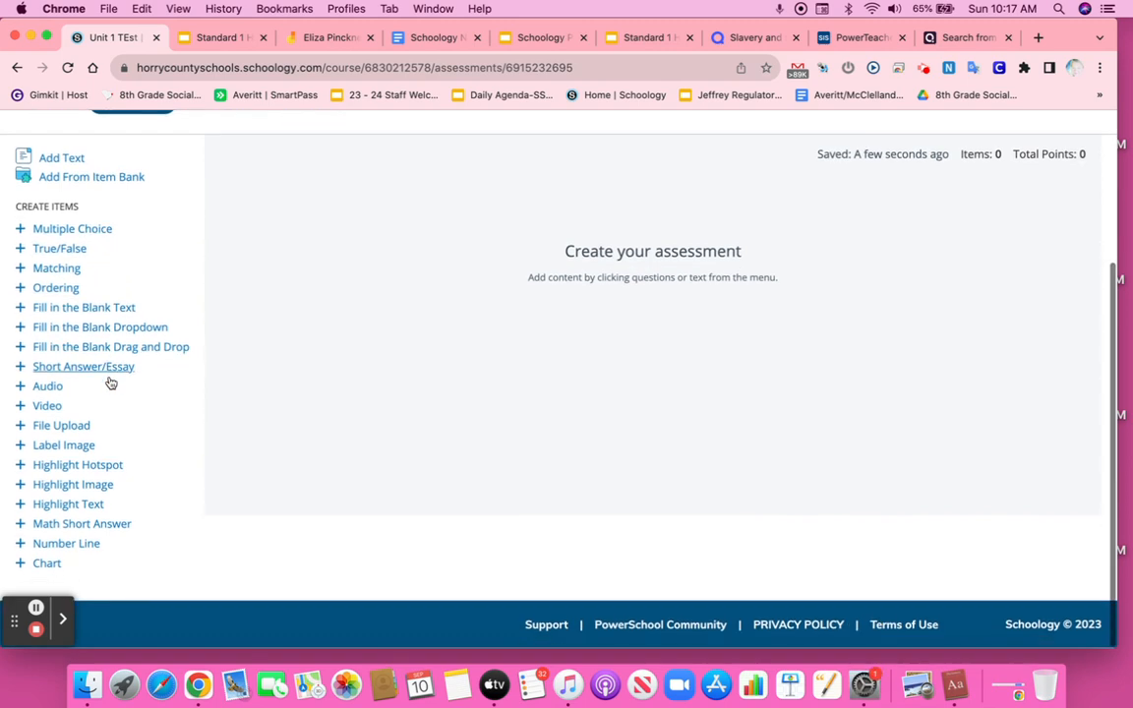
left_click(64, 446)
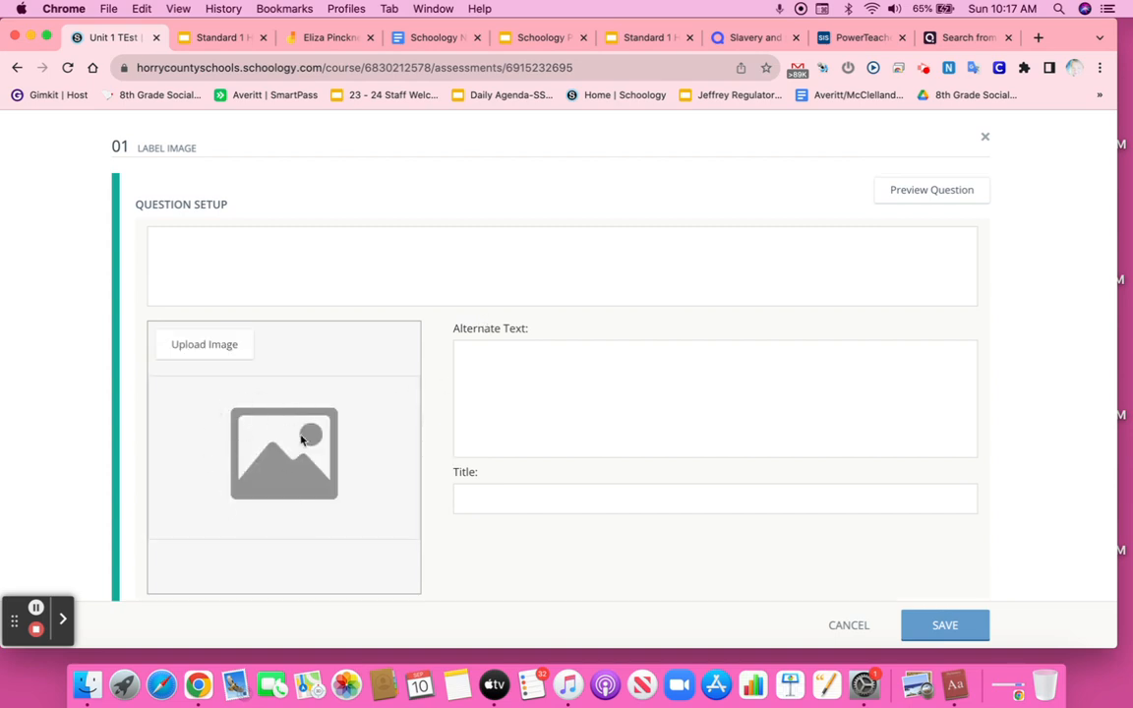
scroll(344, 437, "down", 1)
scroll(580, 379, "down", 3)
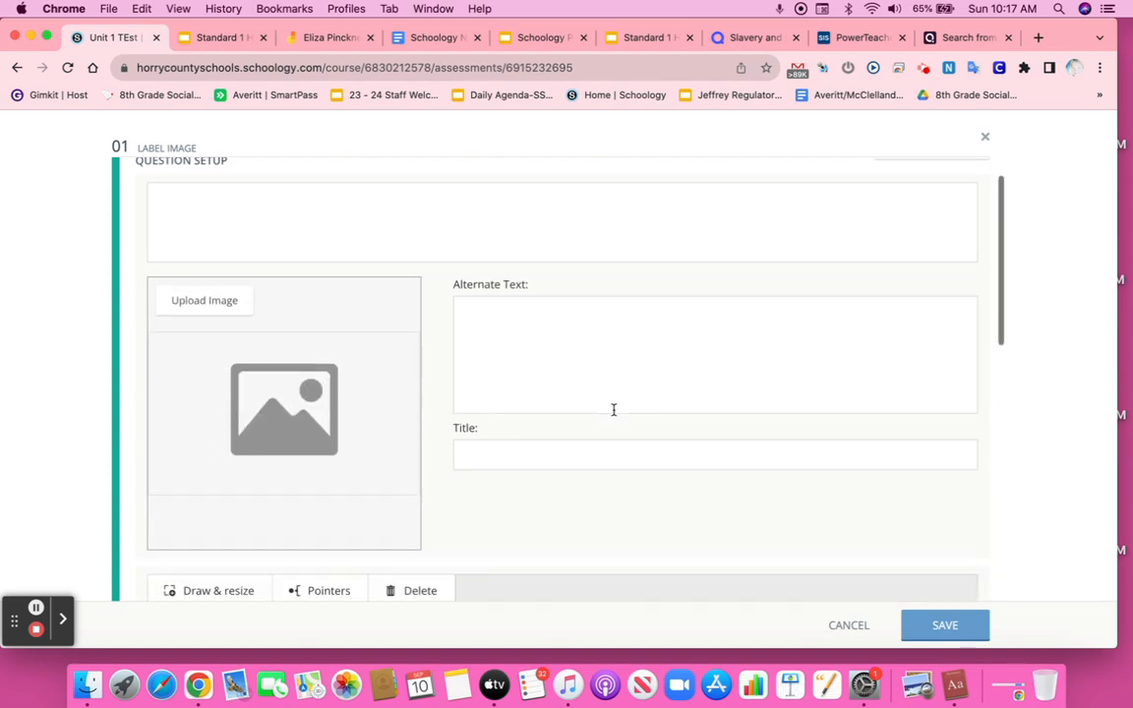
scroll(590, 423, "down", 4)
scroll(457, 486, "down", 5)
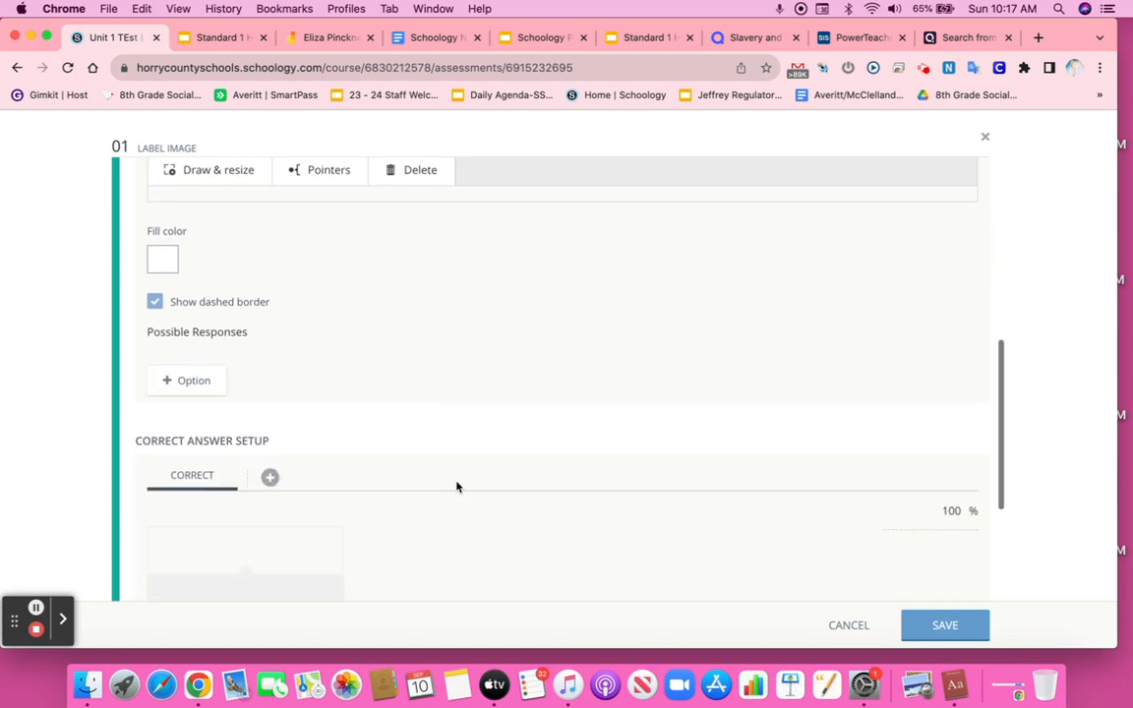
scroll(456, 486, "up", 10)
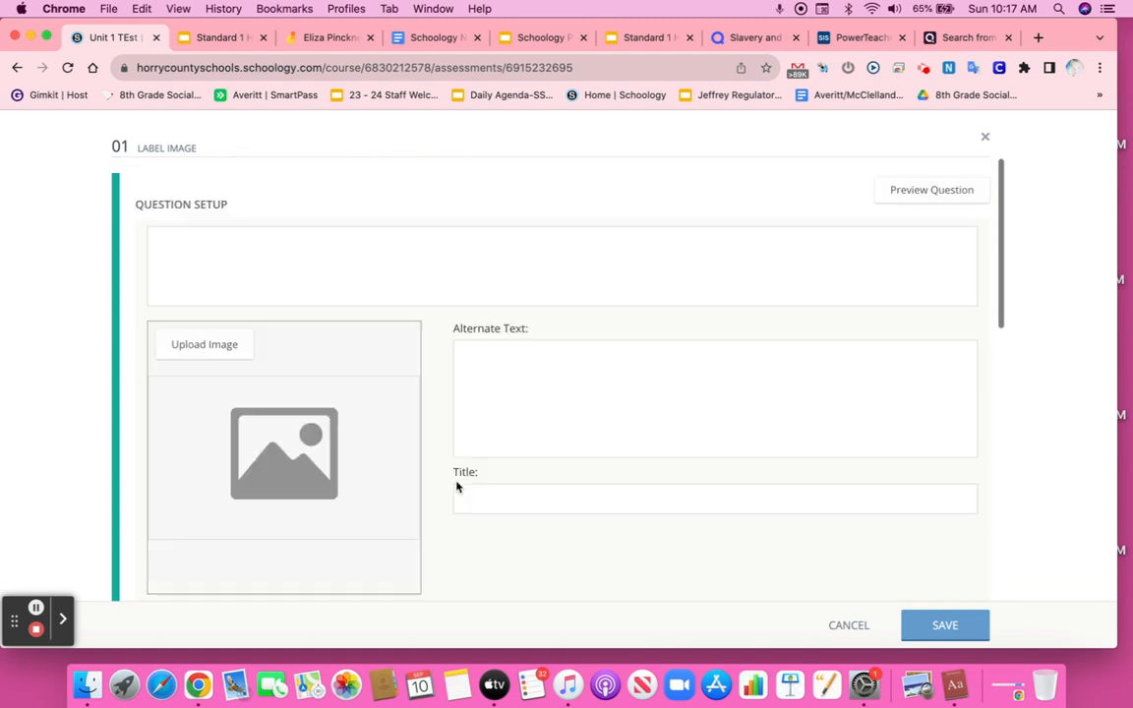
left_click(989, 140)
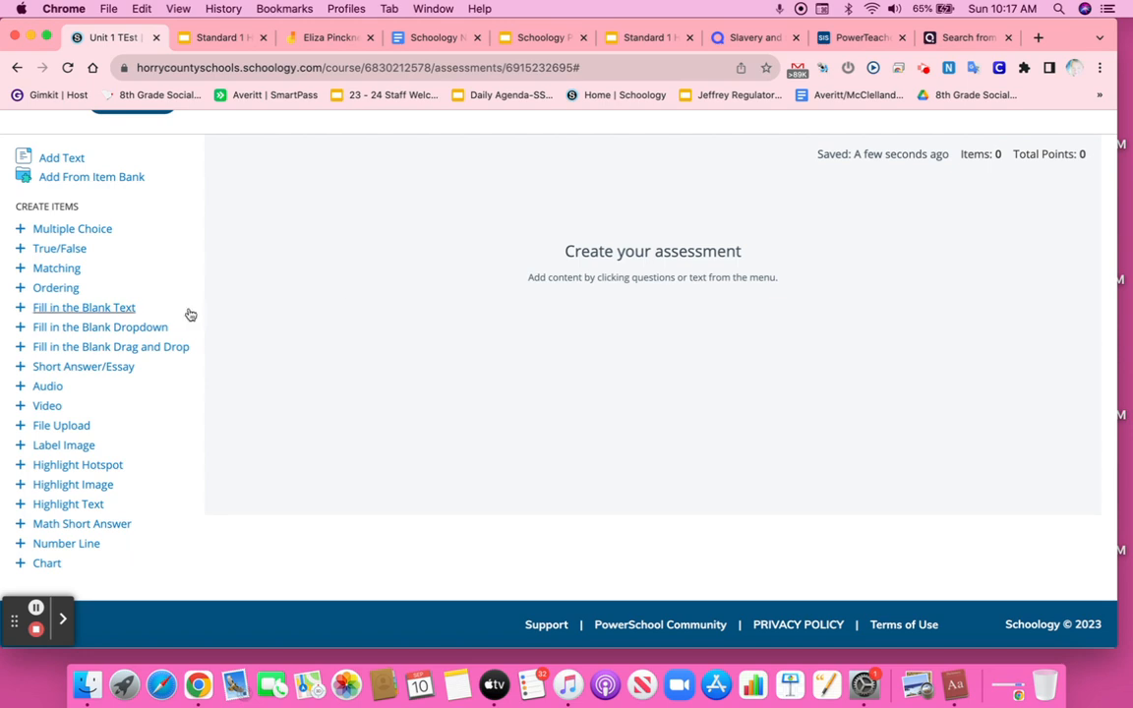
Step: Open a Fill in the Blank Text question, review its setup options, and close it without saving
left_click(115, 310)
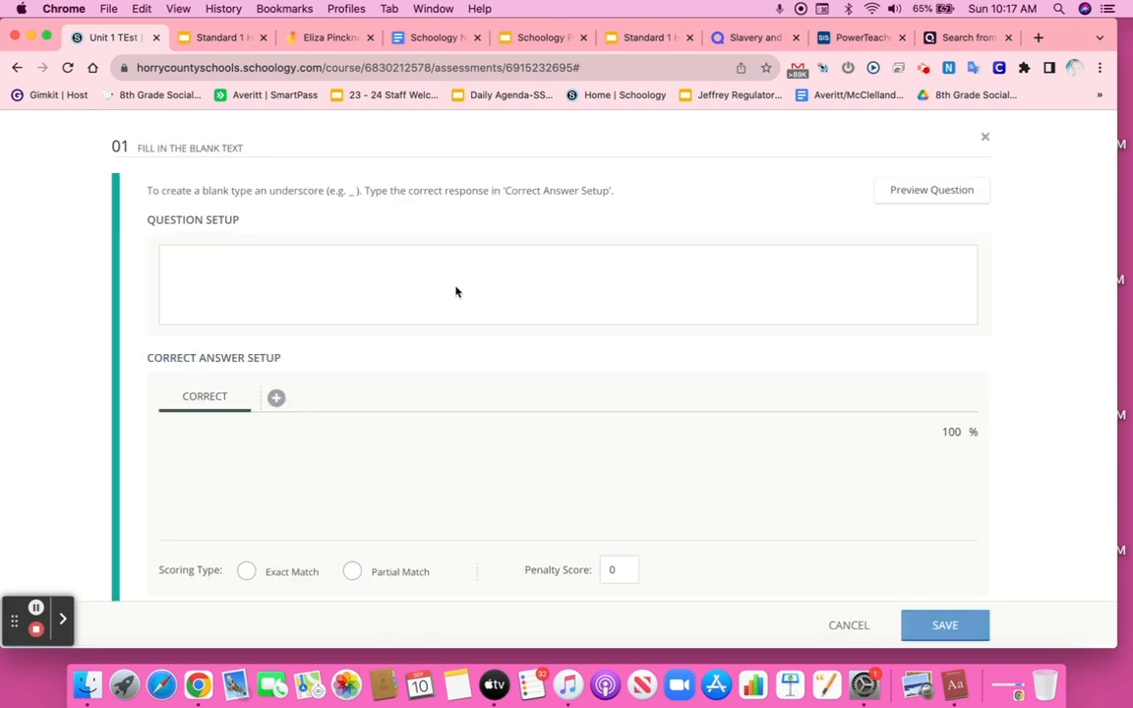
scroll(554, 425, "down", 3)
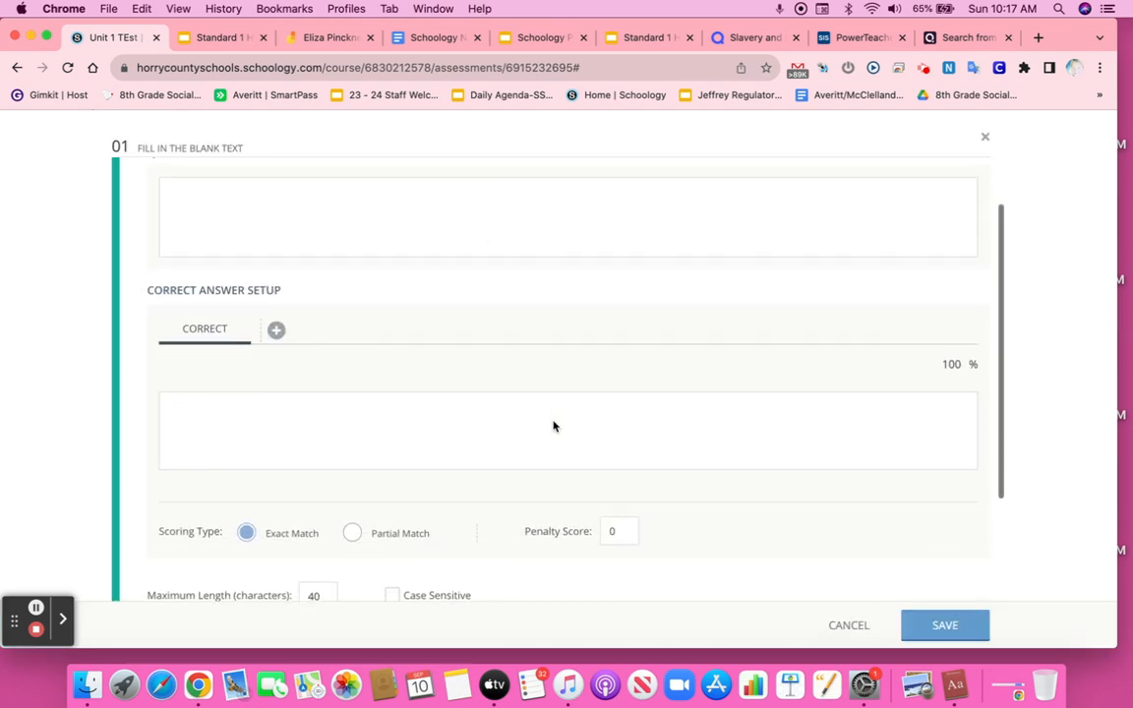
scroll(554, 425, "up", 3)
left_click(986, 138)
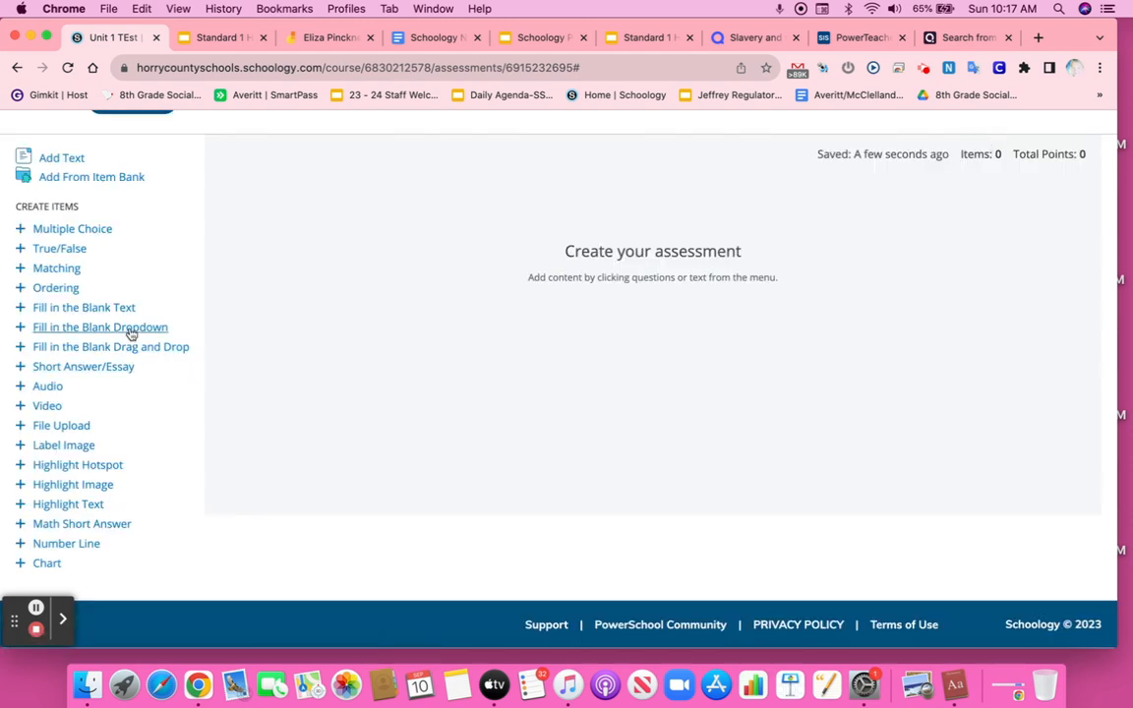
Step: Try out a Fill in the Blank Dropdown question with sample text, a response blank and an option, then close it unsaved
left_click(132, 329)
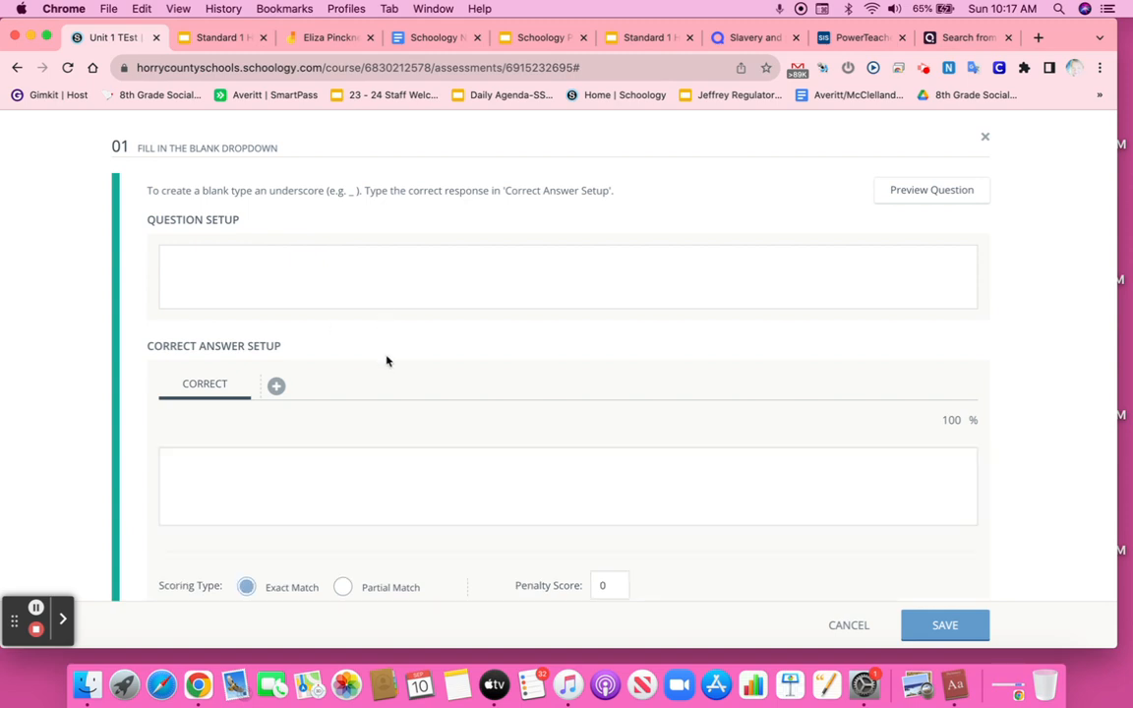
left_click(411, 266)
type("jklfdafjlkdasfjlds")
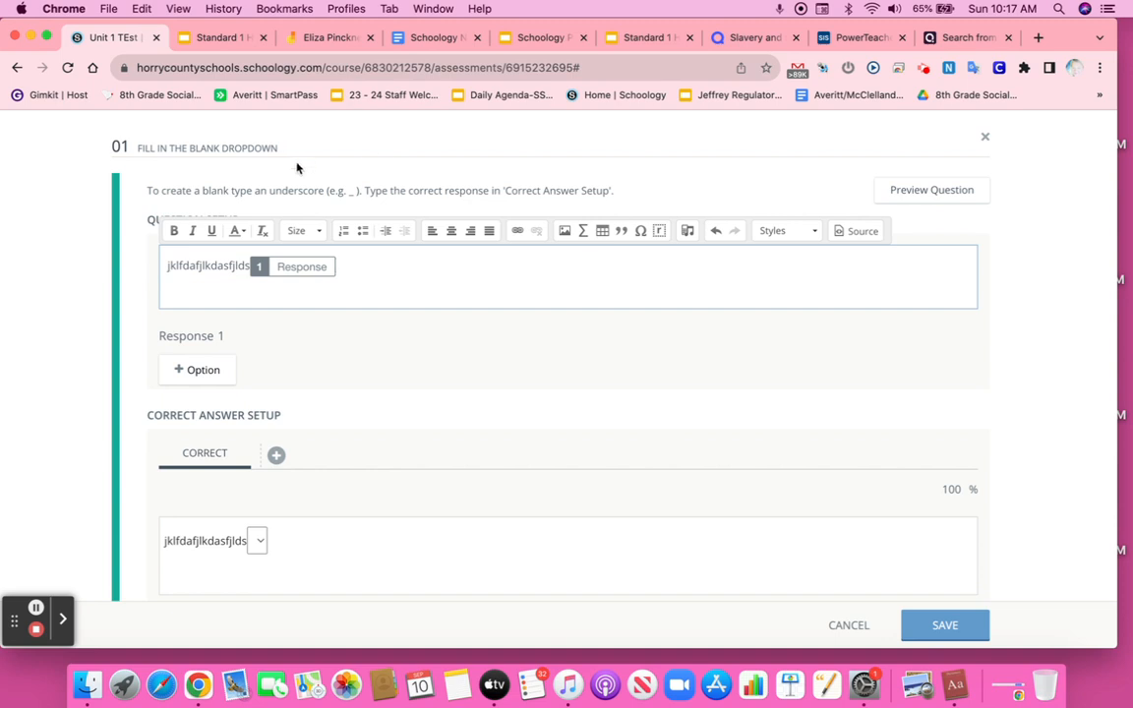
left_click(344, 264)
left_click(347, 267)
left_click(207, 380)
left_click(246, 372)
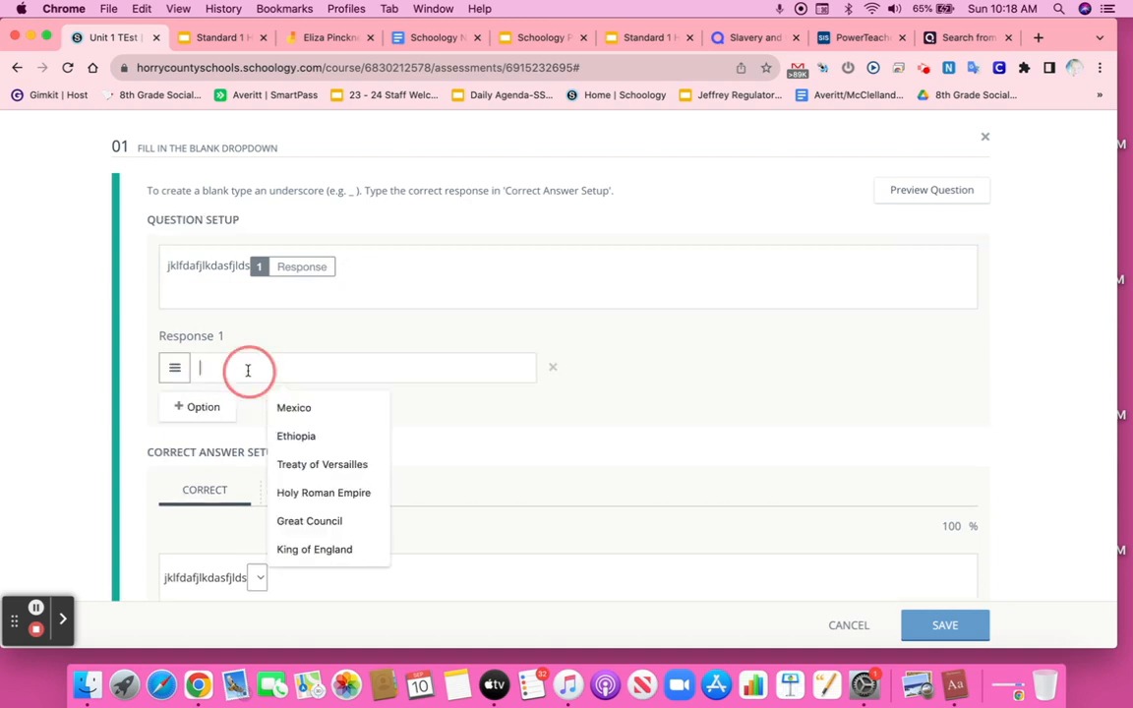
left_click(40, 547)
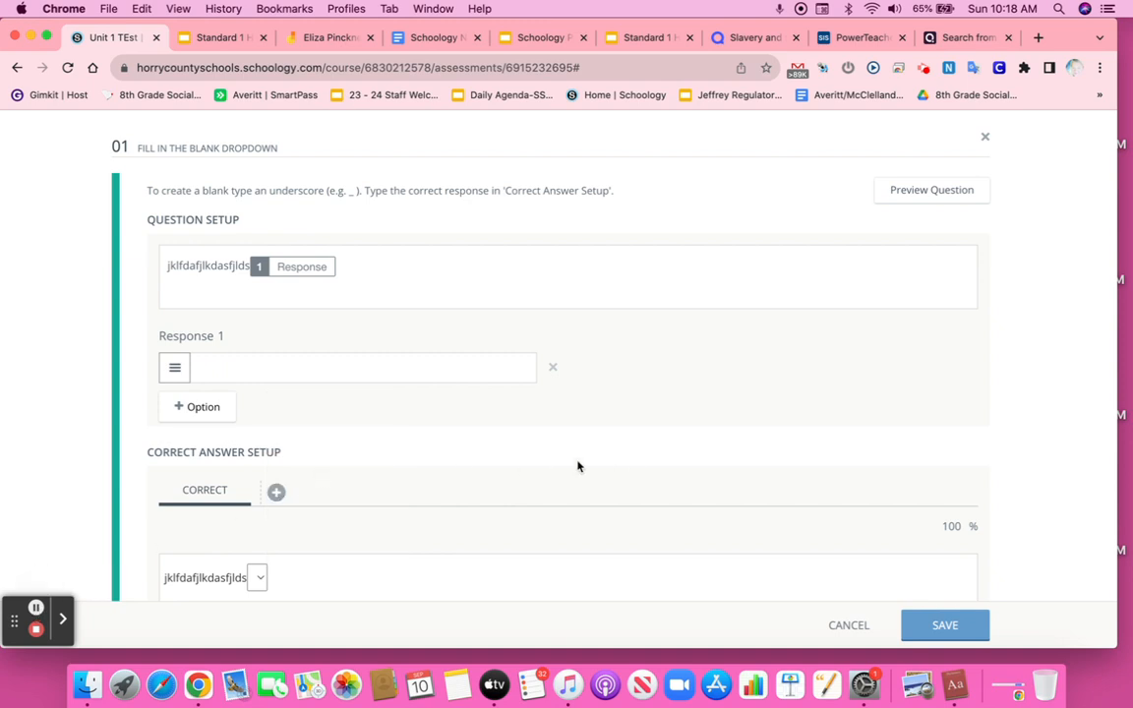
scroll(390, 327, "down", 3)
scroll(389, 326, "up", 3)
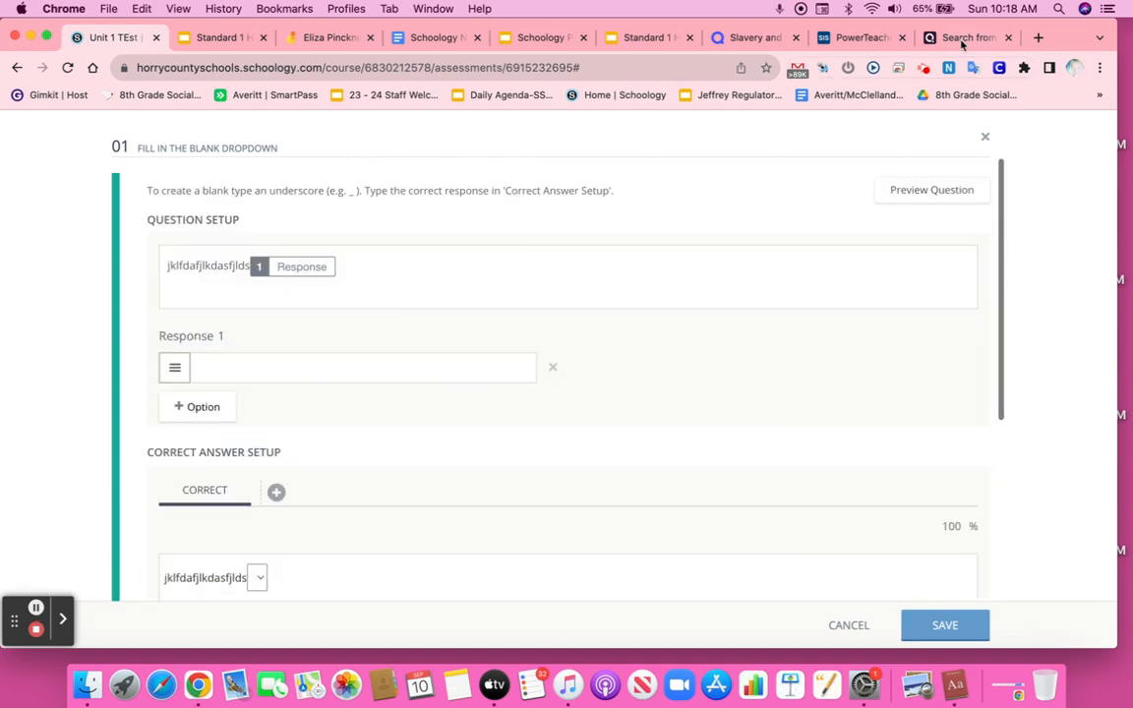
left_click(986, 138)
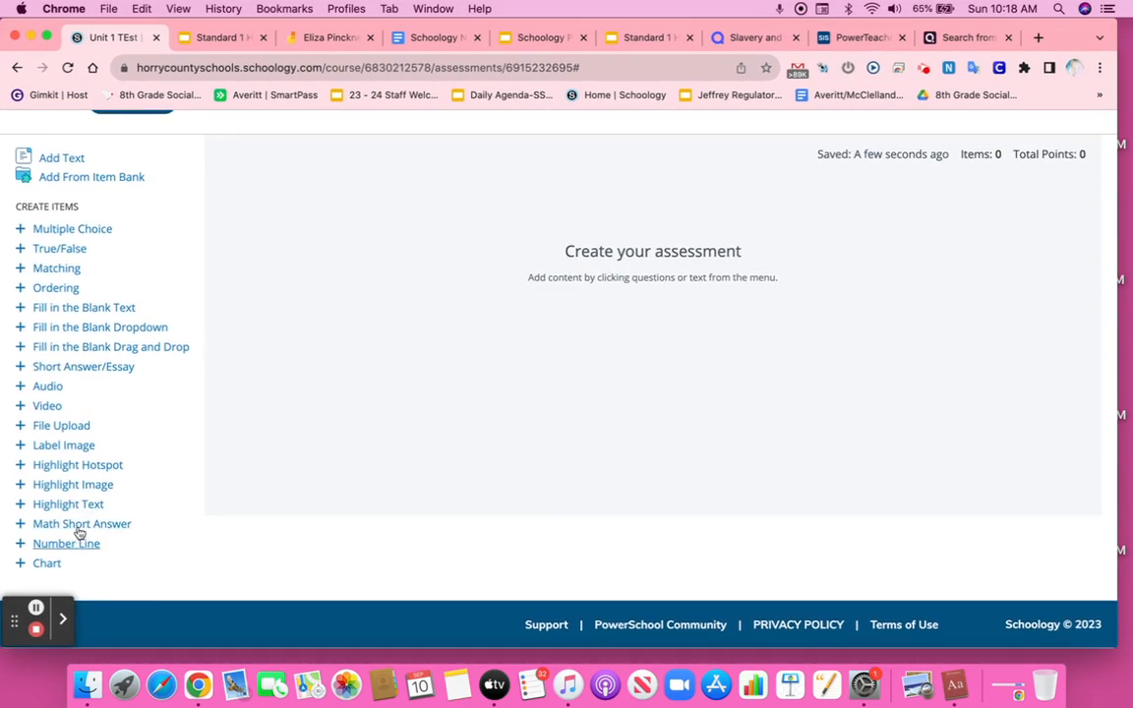
Step: Open a Matching question to review its prompts and possible answers layout, then cancel it
scroll(89, 374, "down", 1)
scroll(85, 325, "up", 1)
left_click(56, 269)
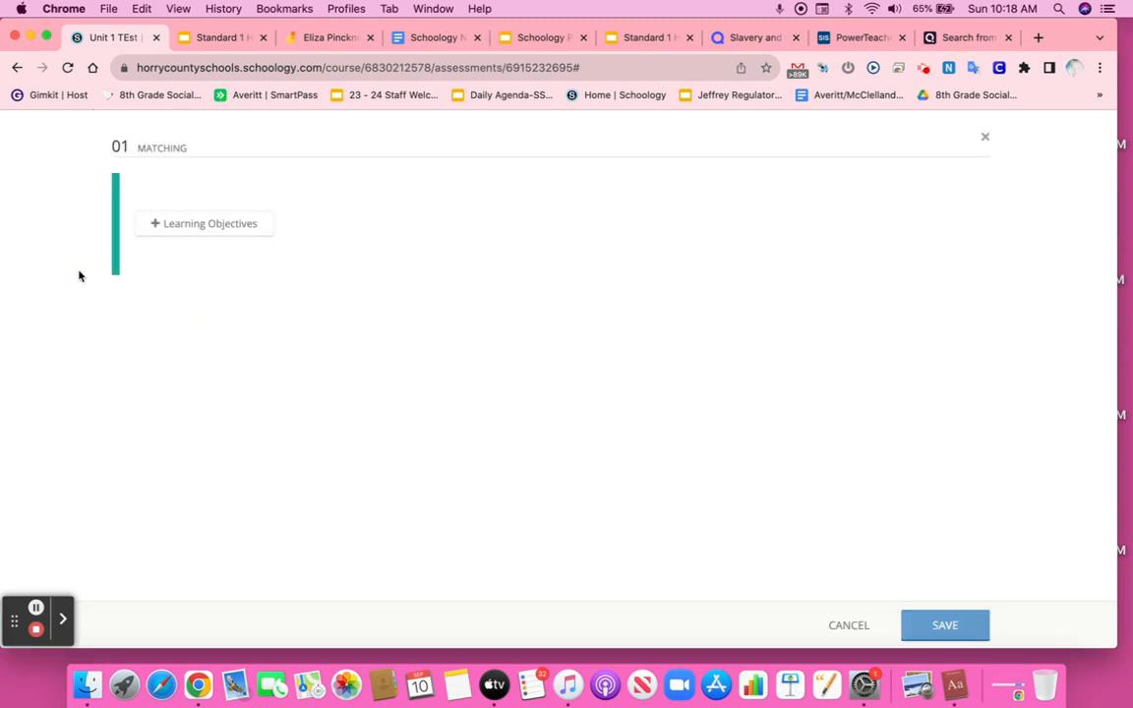
left_click(242, 298)
left_click(221, 253)
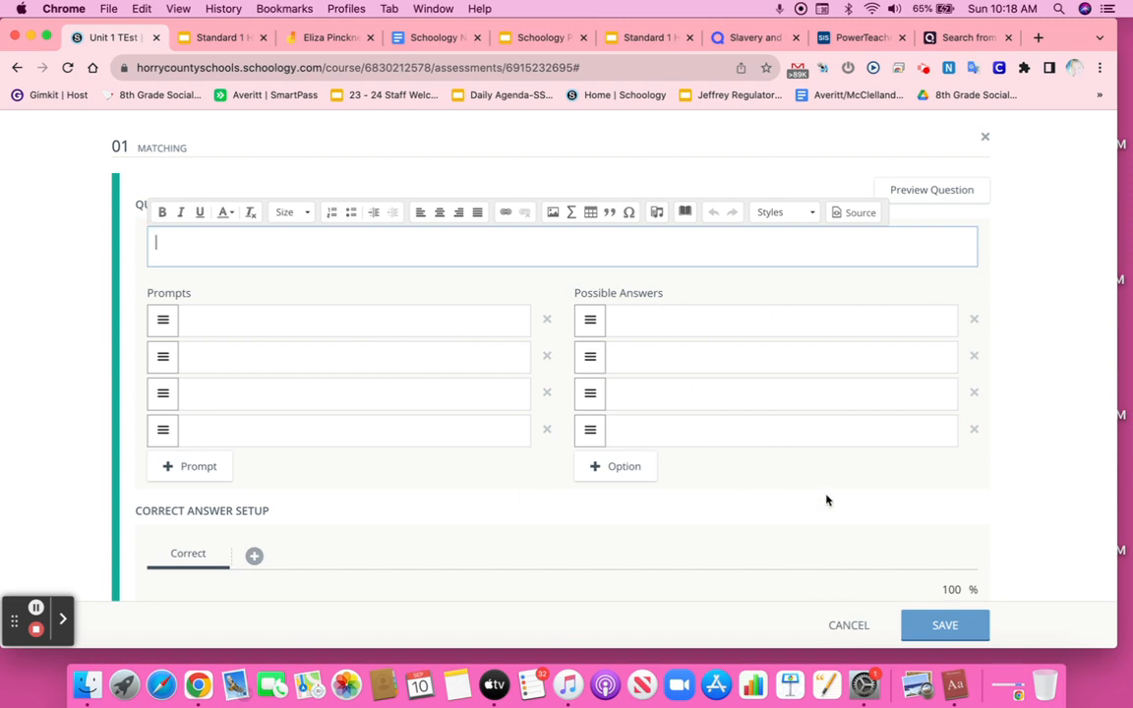
left_click(853, 626)
Step: Browse personal resources to the 6th grade mini-assessments and open the Unit 1B: River Valley Civilizations assessment
scroll(776, 488, "up", 5)
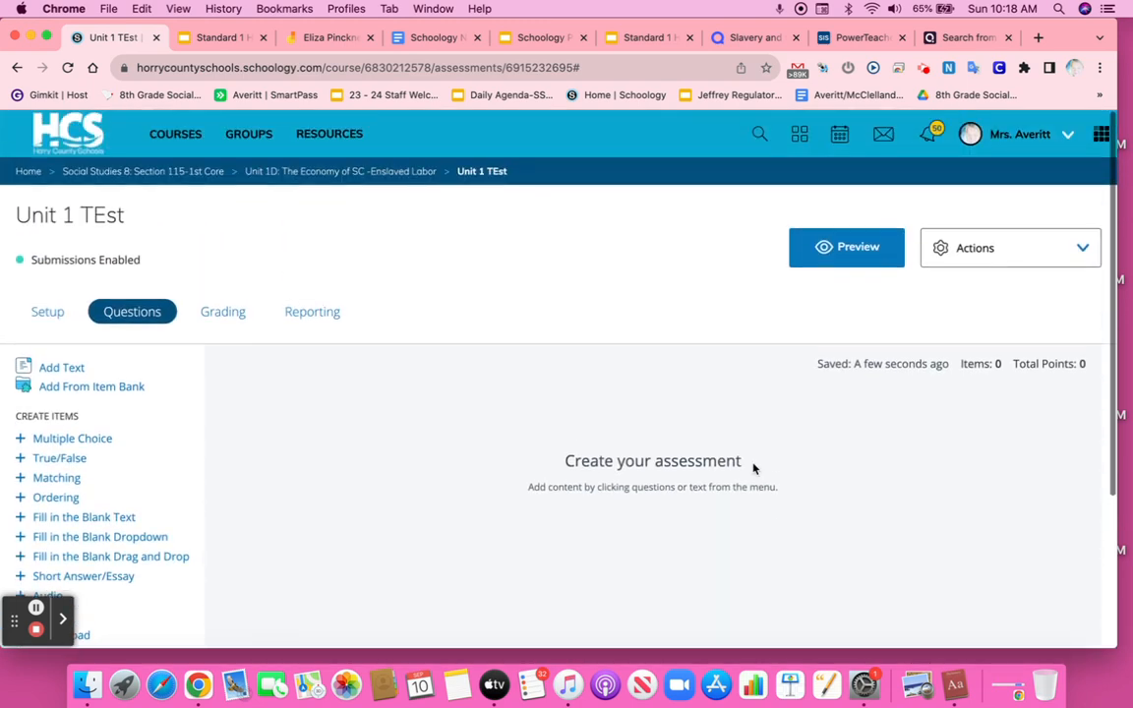
scroll(373, 460, "down", 1)
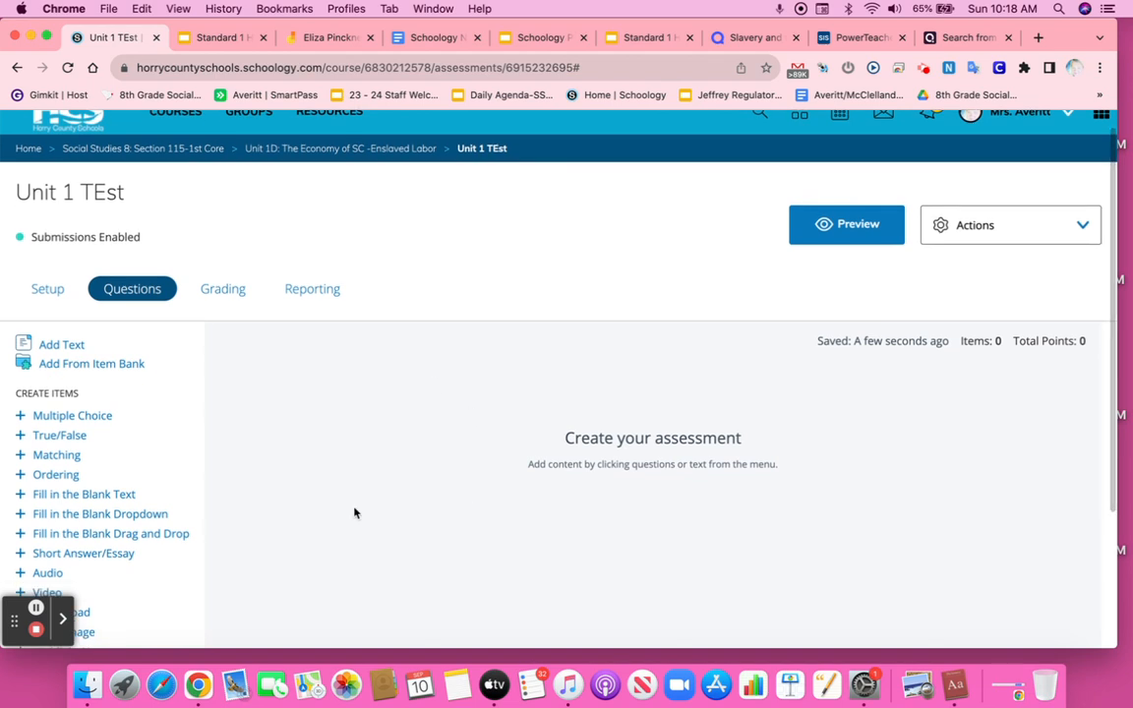
scroll(412, 483, "up", 1)
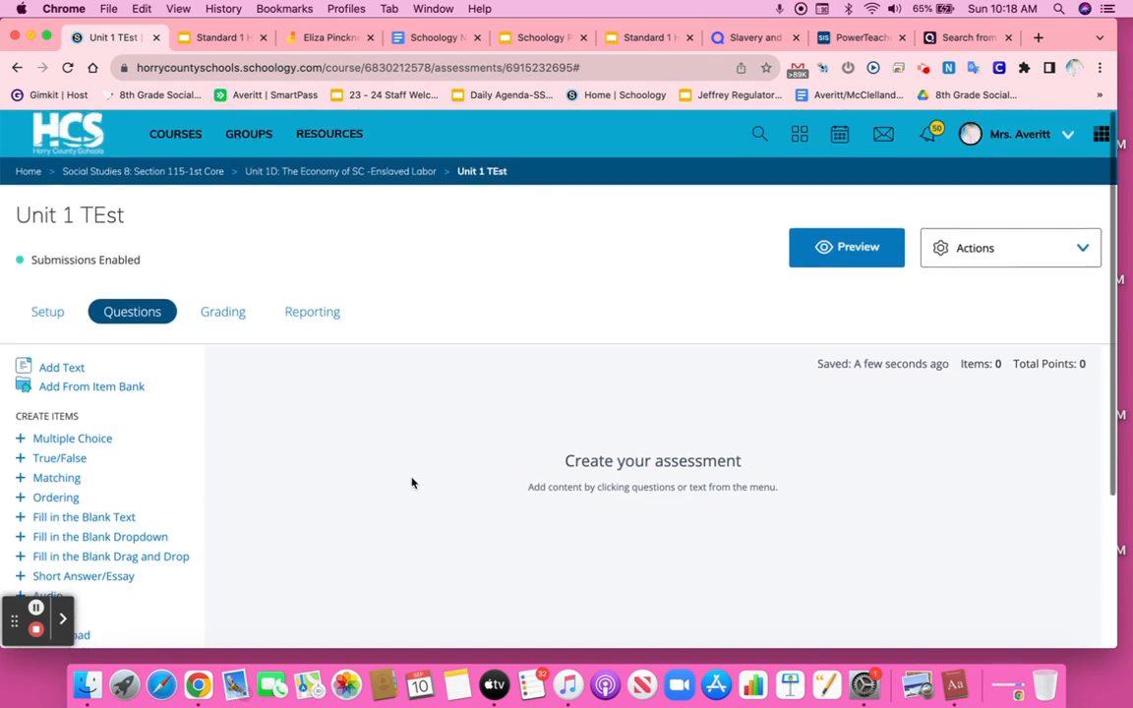
left_click(336, 131)
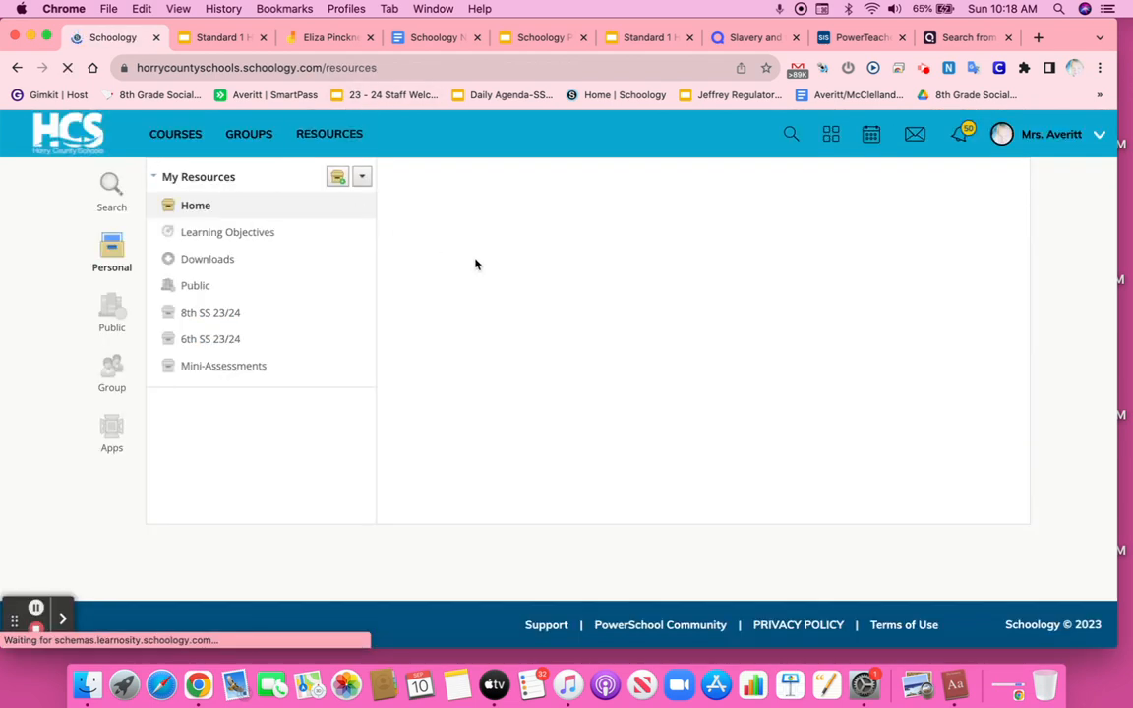
left_click(528, 282)
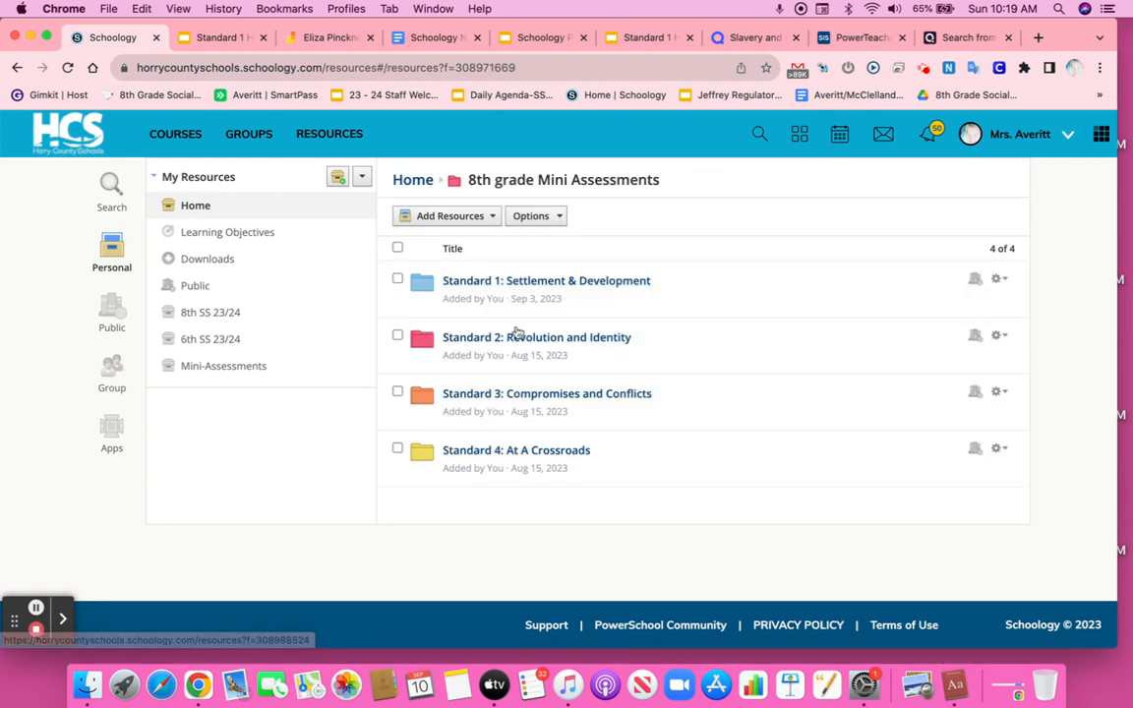
left_click(339, 130)
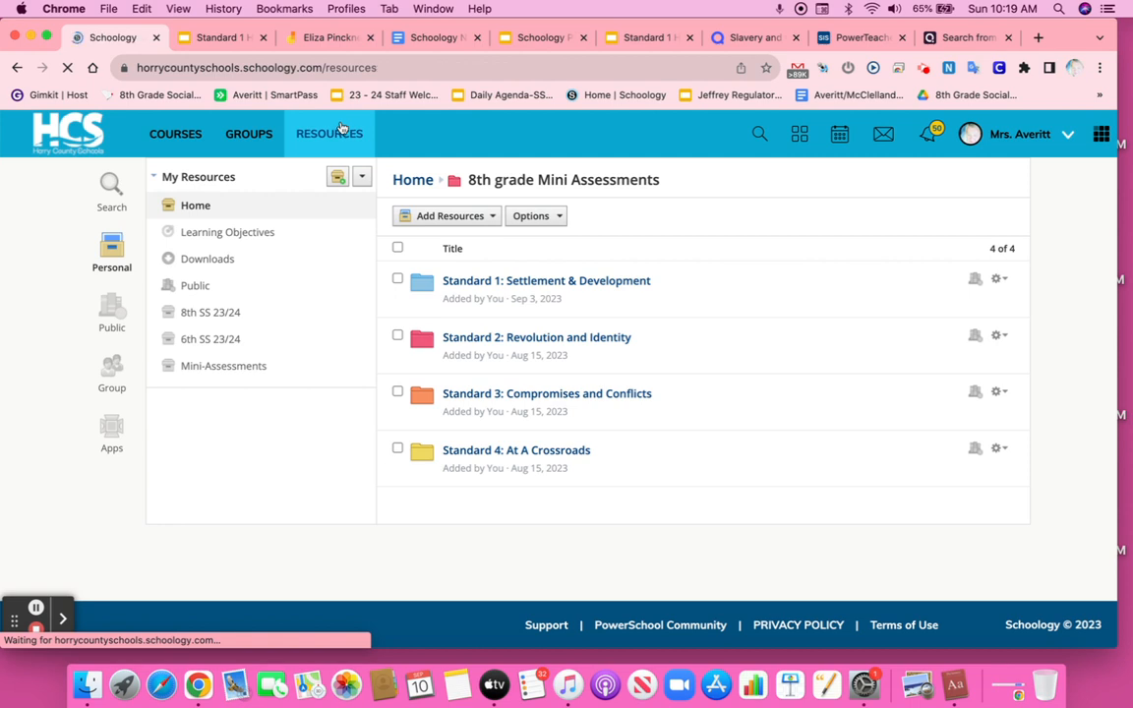
left_click(482, 353)
left_click(486, 280)
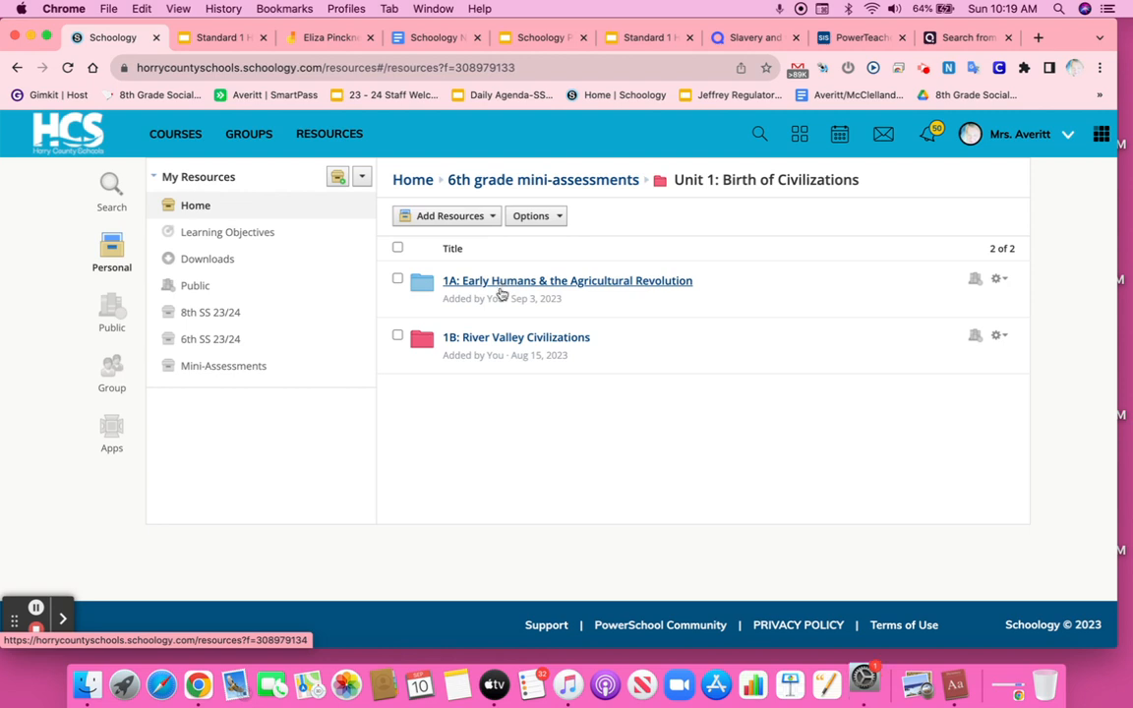
left_click(497, 339)
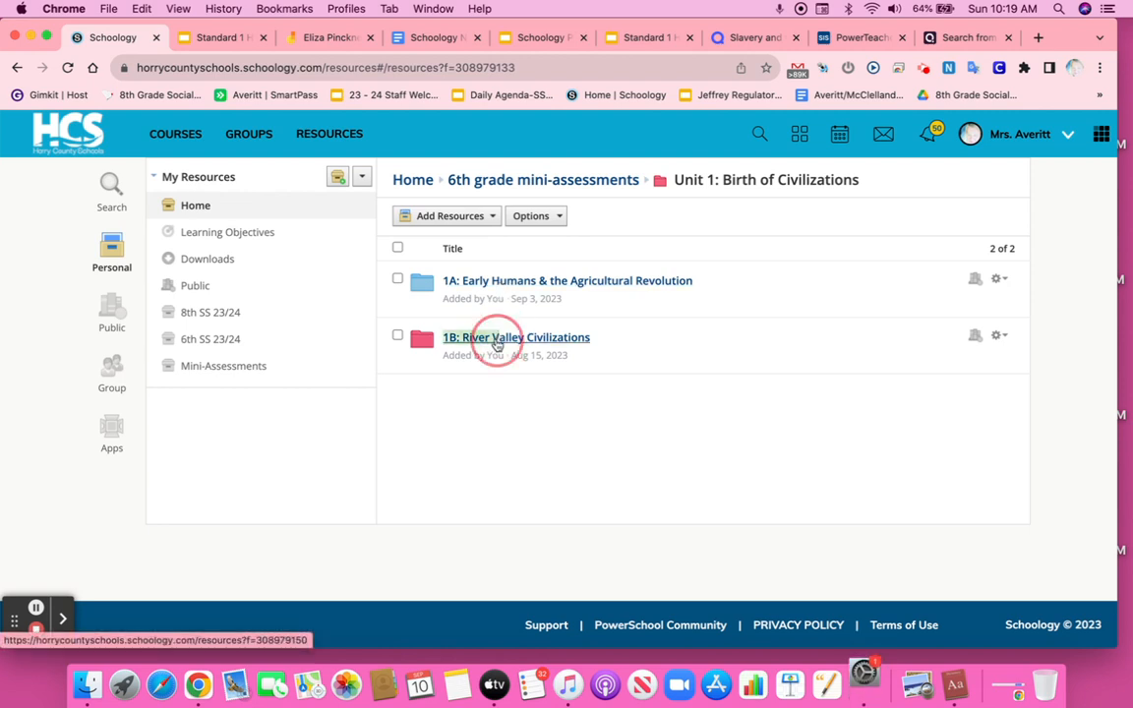
left_click(505, 305)
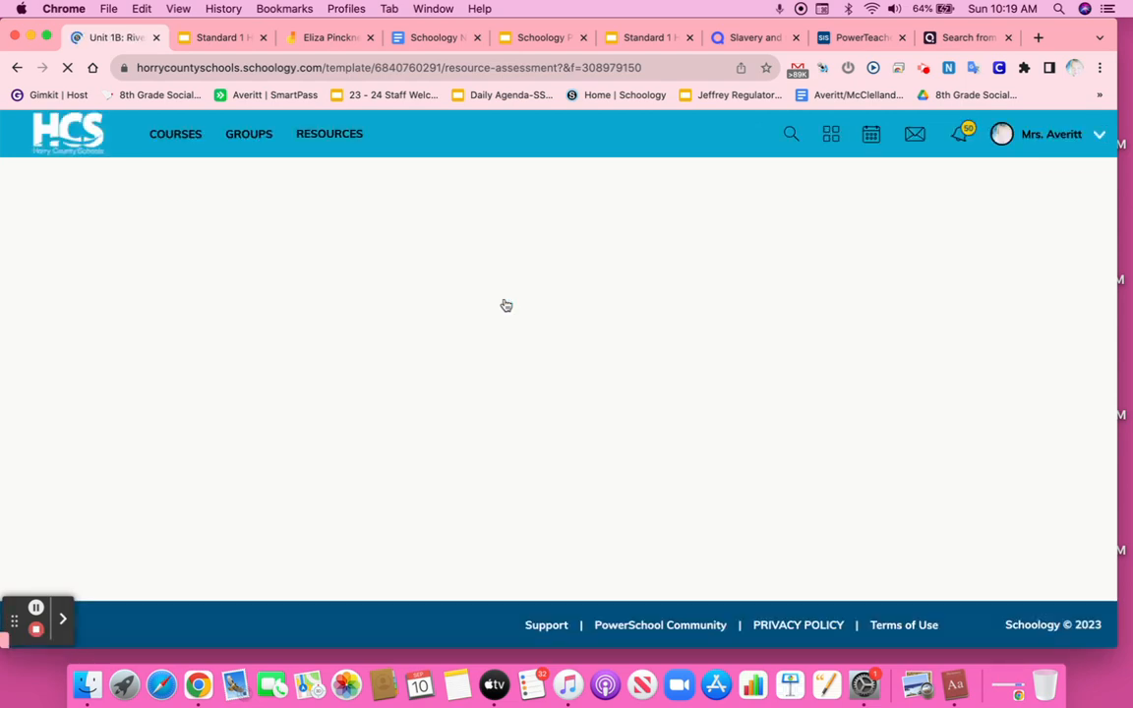
scroll(413, 383, "down", 1)
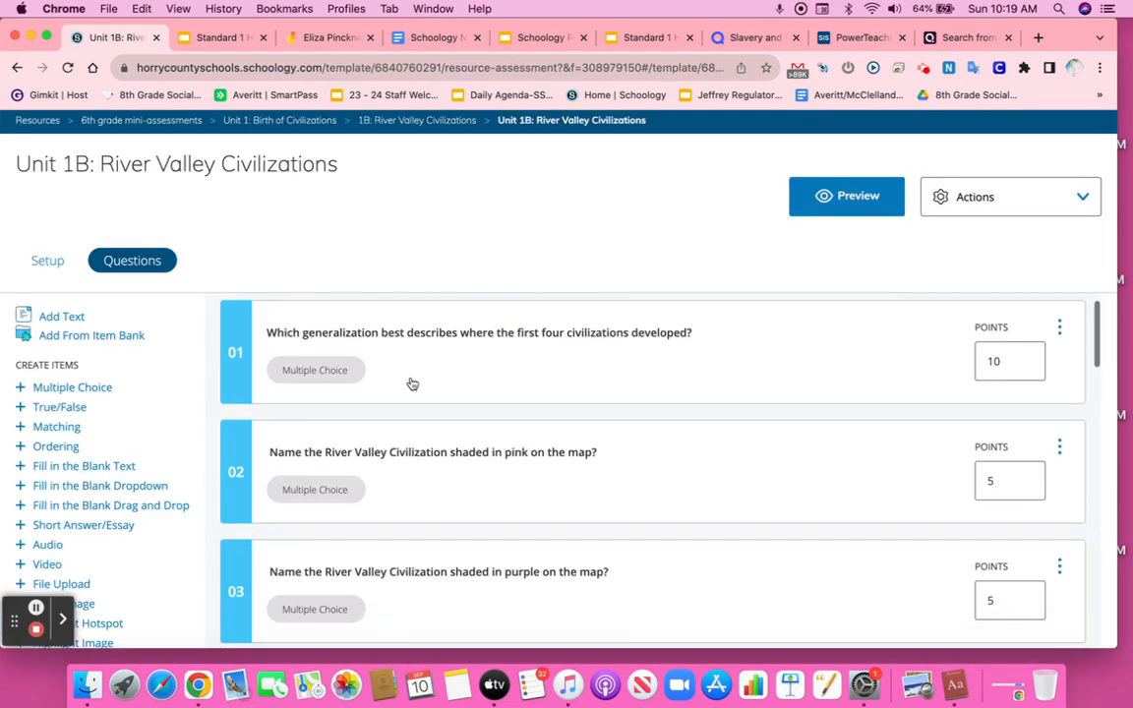
Step: Open the first multiple-choice question to review its options and correct answer setup, then close it
left_click(425, 367)
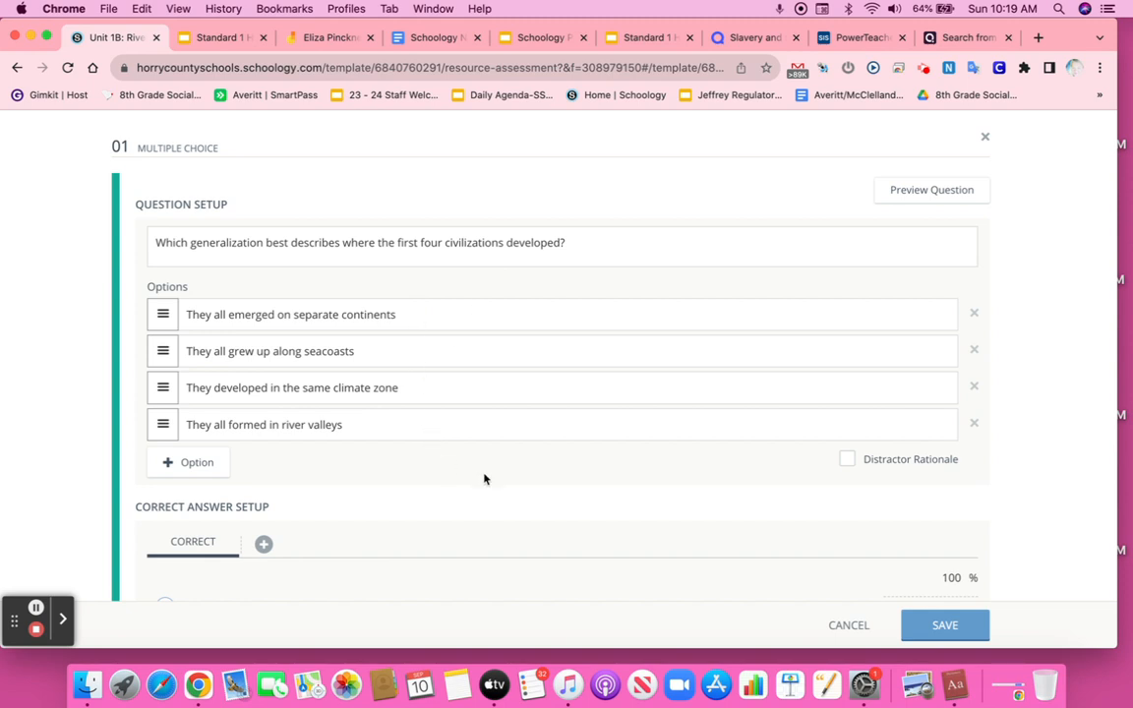
scroll(529, 488, "down", 5)
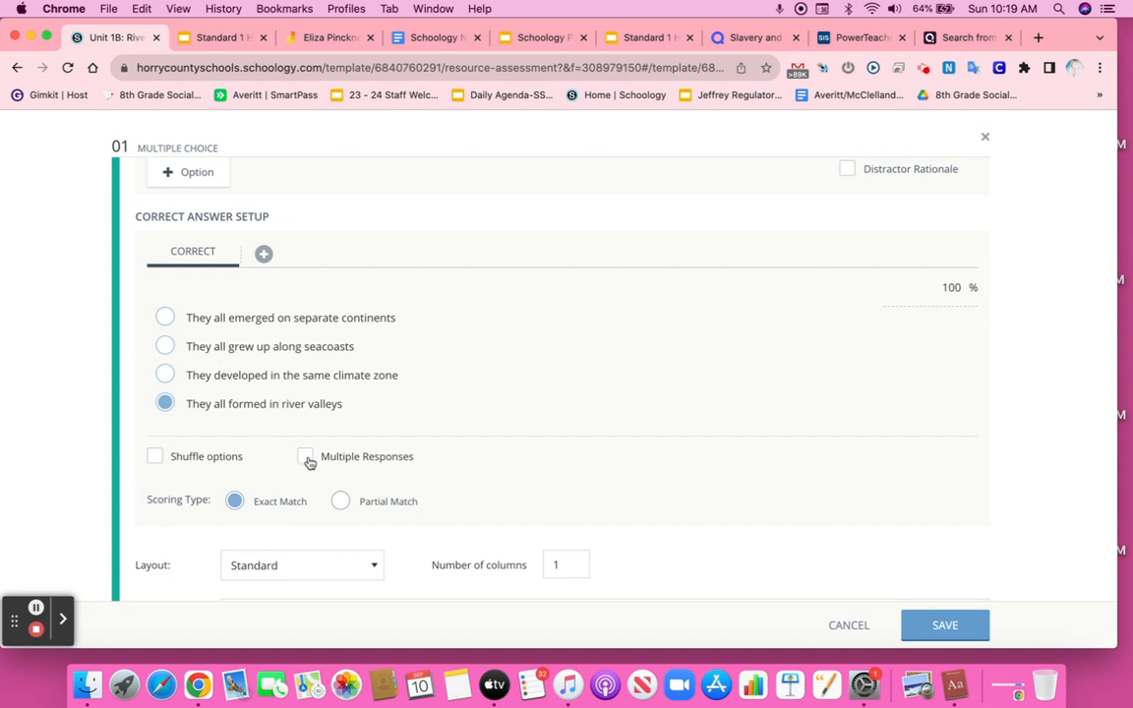
scroll(309, 462, "down", 3)
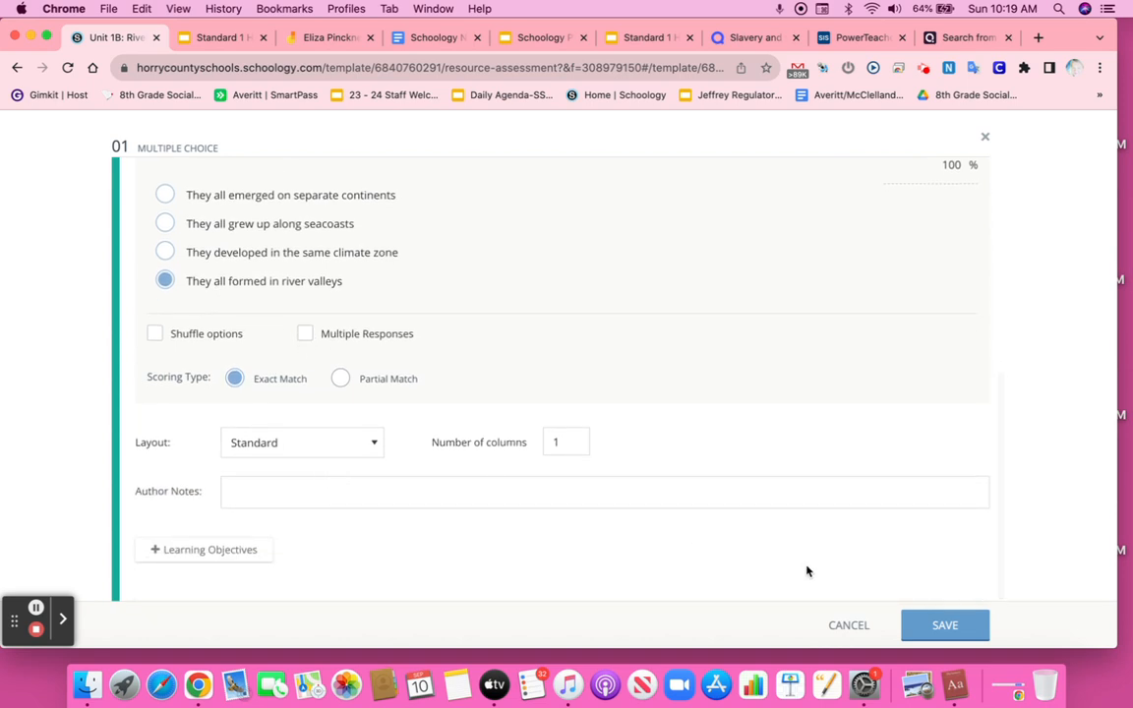
left_click(935, 627)
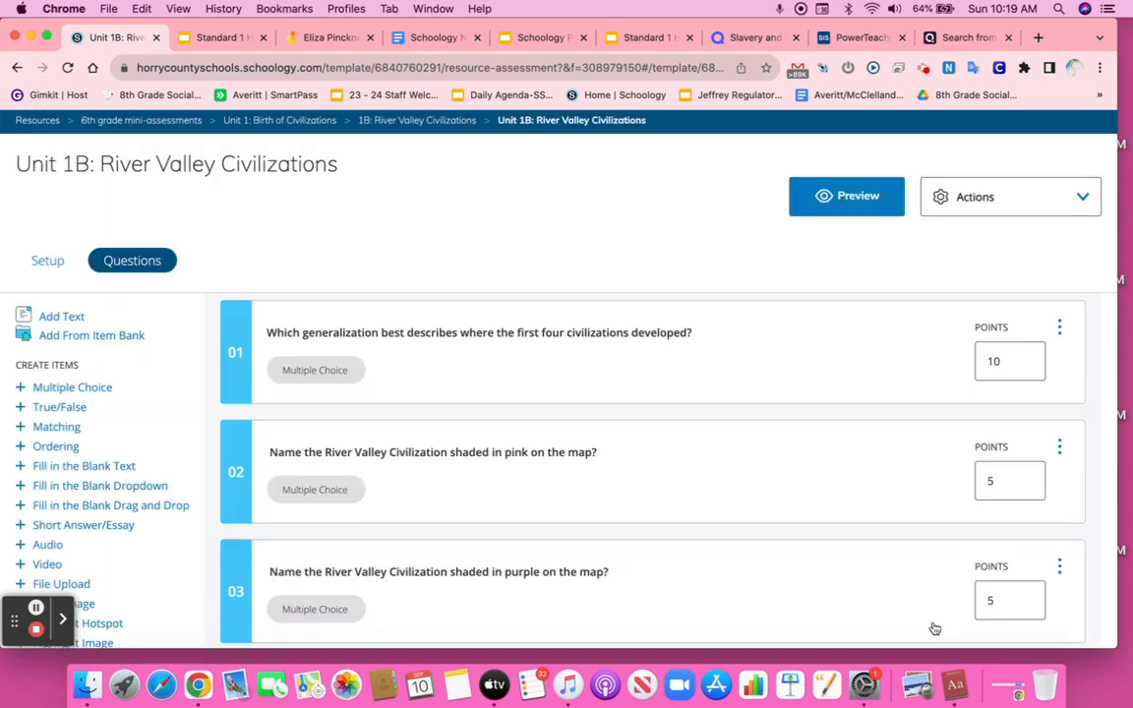
Step: Open question 6, the fill-in-the-blank dropdown about theocracy, to review its response options, then close it
scroll(842, 491, "down", 5)
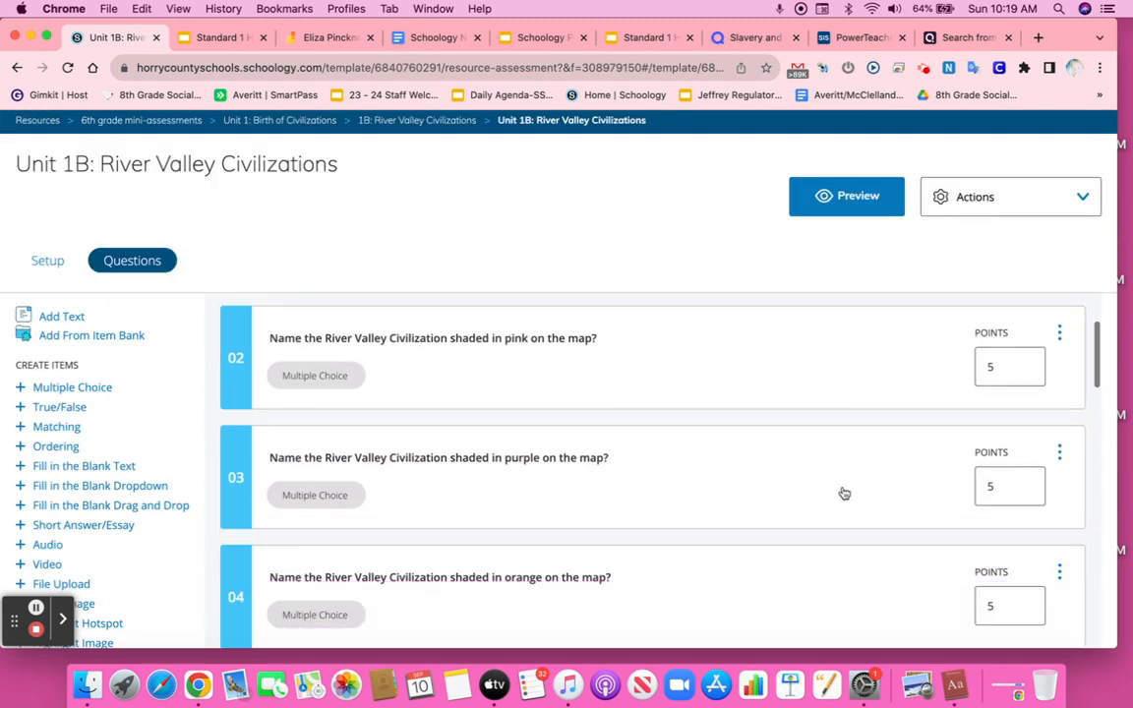
scroll(843, 492, "down", 1)
scroll(772, 506, "down", 3)
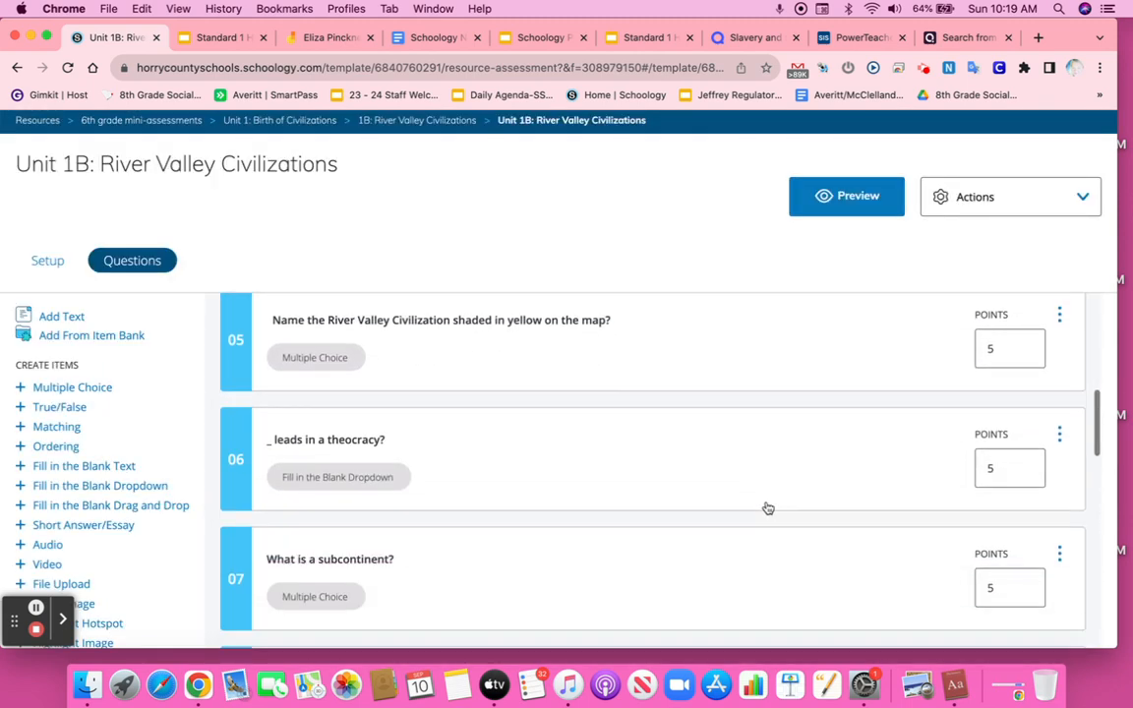
left_click(682, 486)
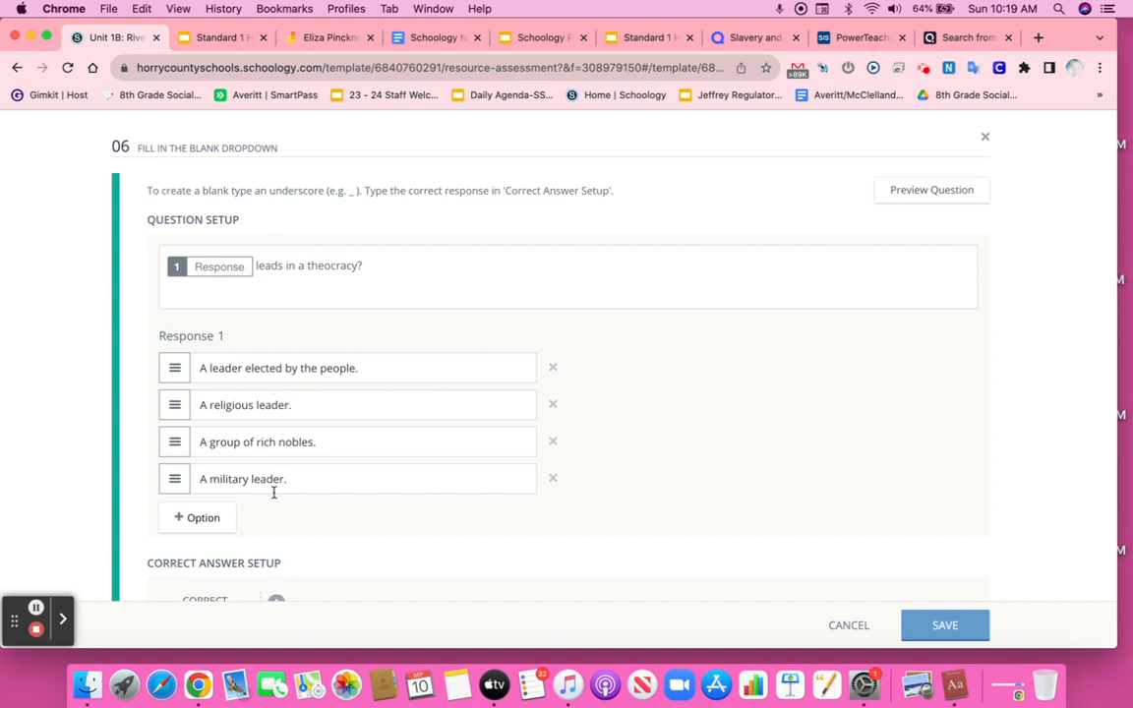
left_click(944, 625)
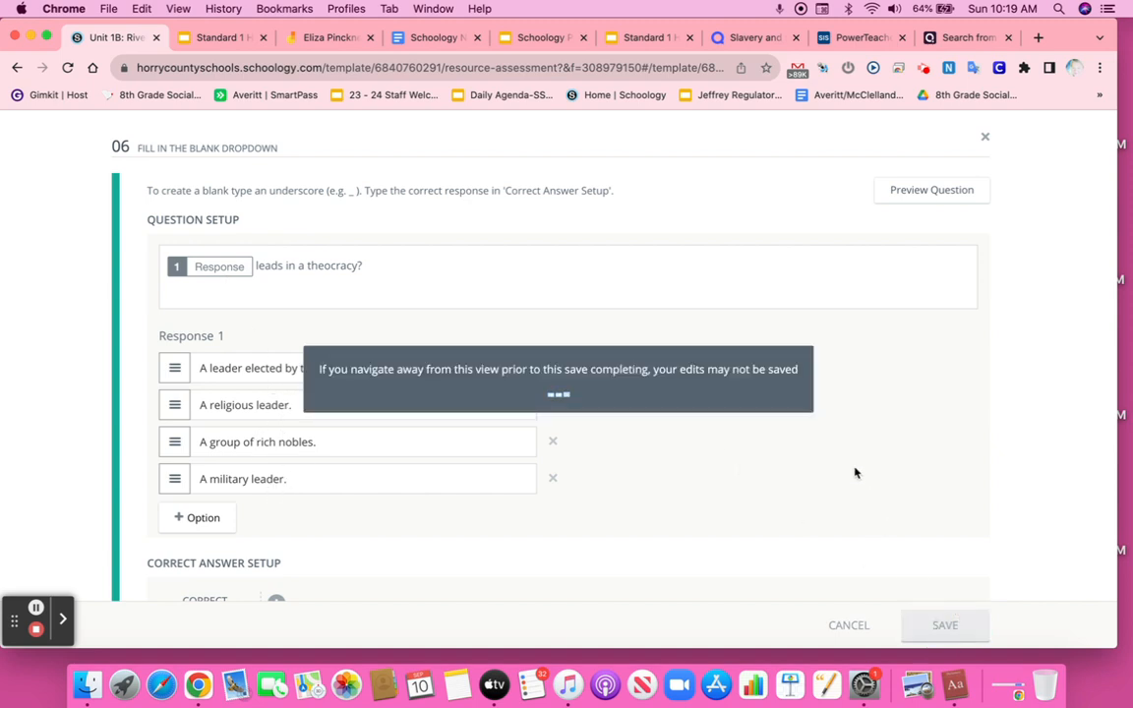
Step: Open question 13, the matching question about civilizations and rivers, to review its prompts, answers and correct pairings, then close it
scroll(789, 393, "down", 10)
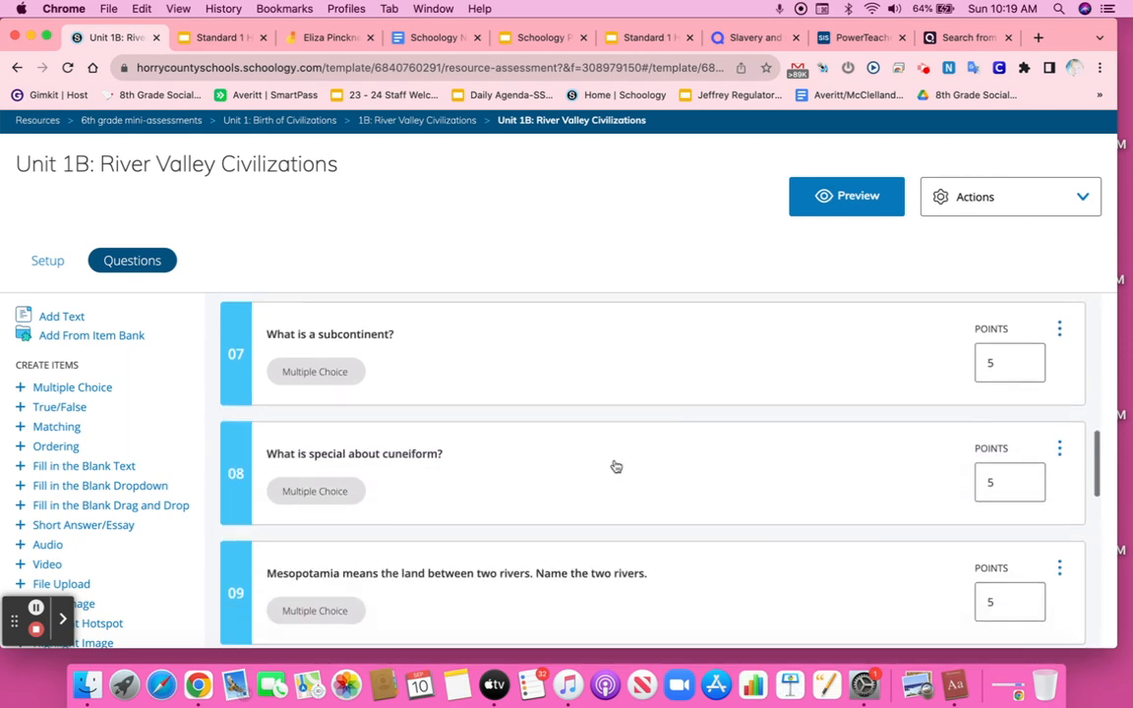
scroll(610, 472, "down", 3)
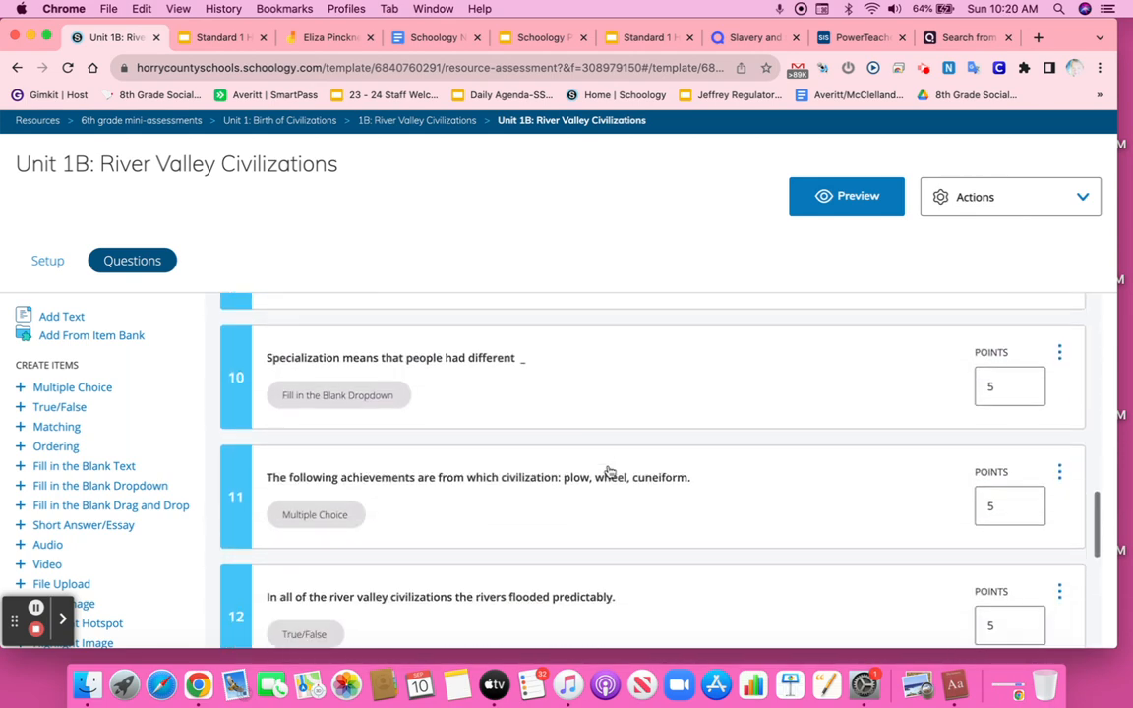
scroll(610, 472, "down", 6)
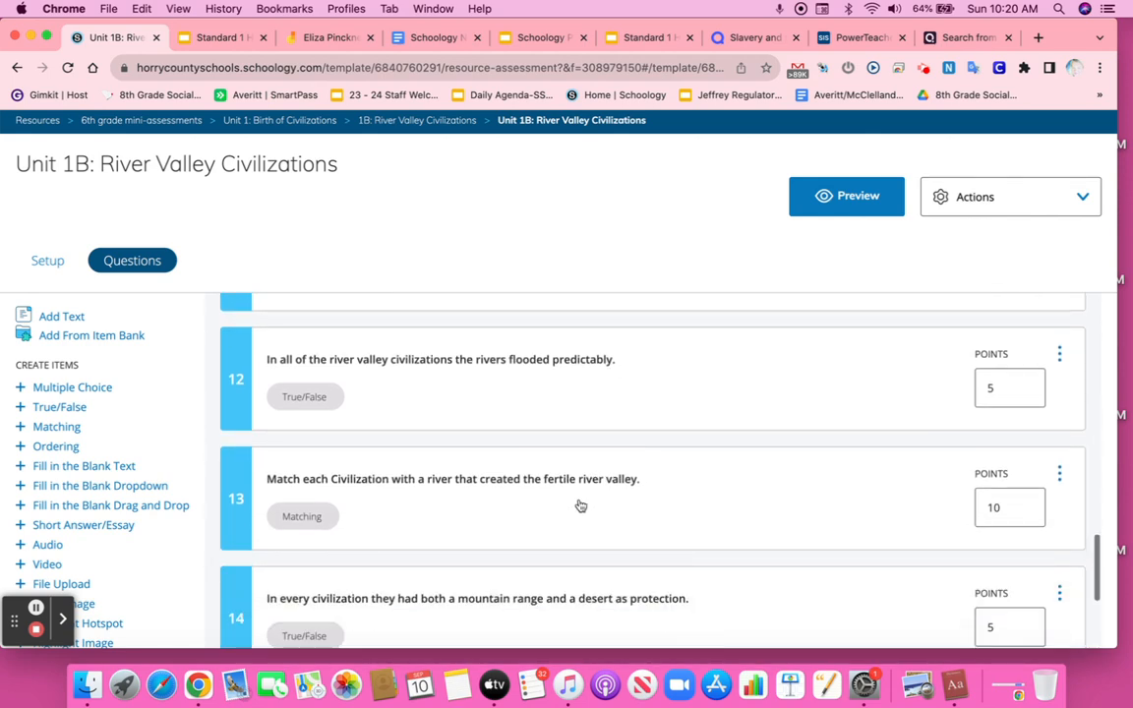
left_click(579, 504)
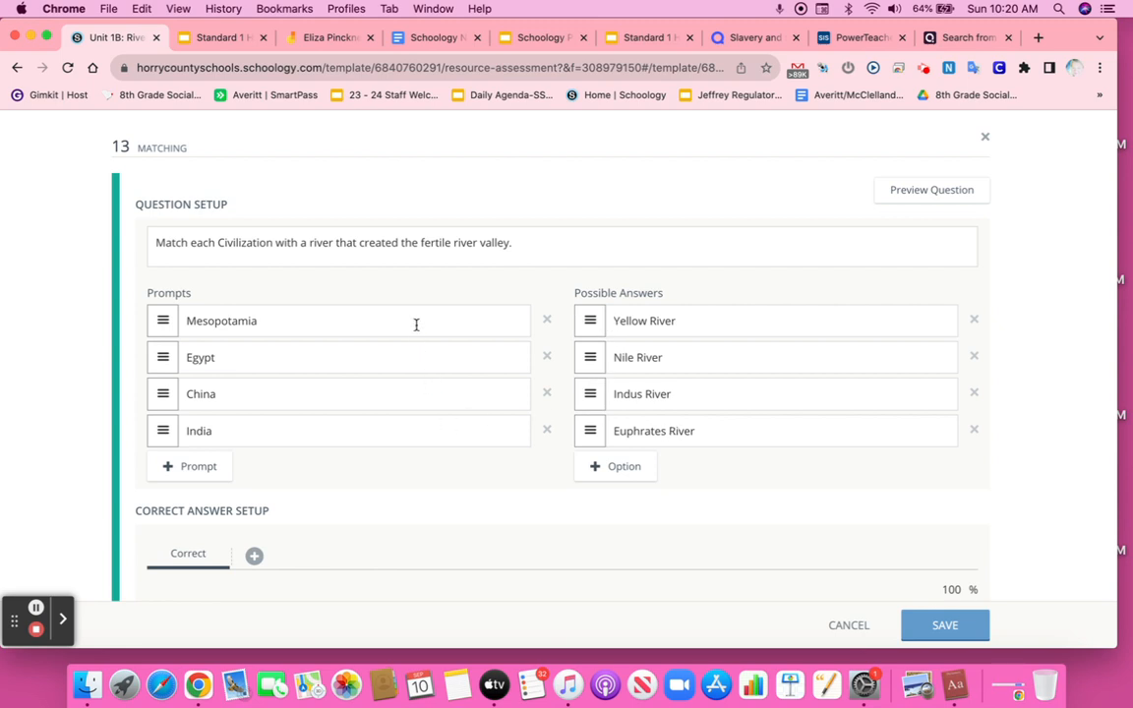
scroll(423, 340, "down", 2)
scroll(404, 290, "up", 2)
scroll(550, 480, "down", 5)
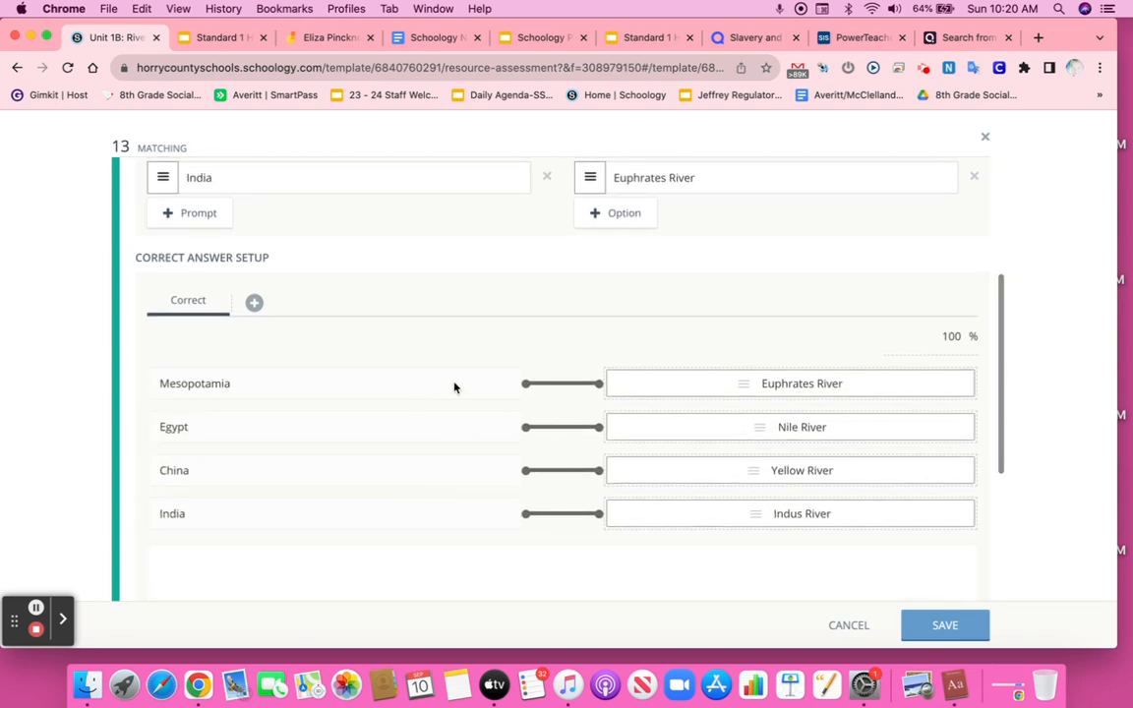
scroll(625, 568, "down", 2)
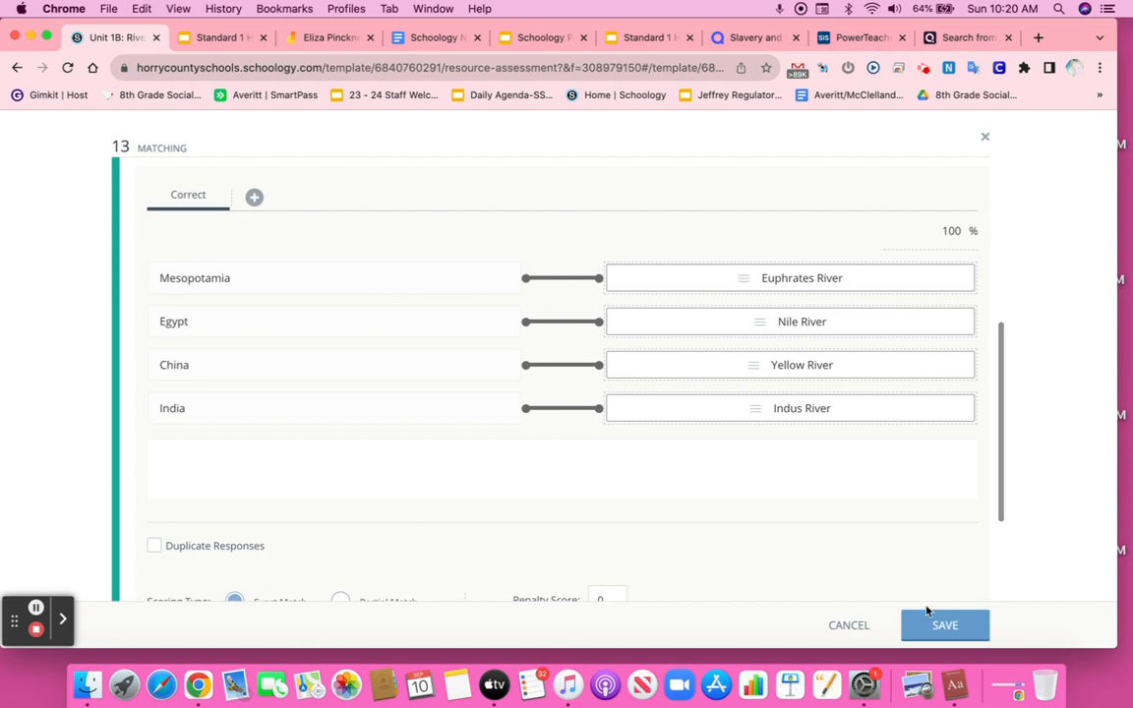
left_click(961, 632)
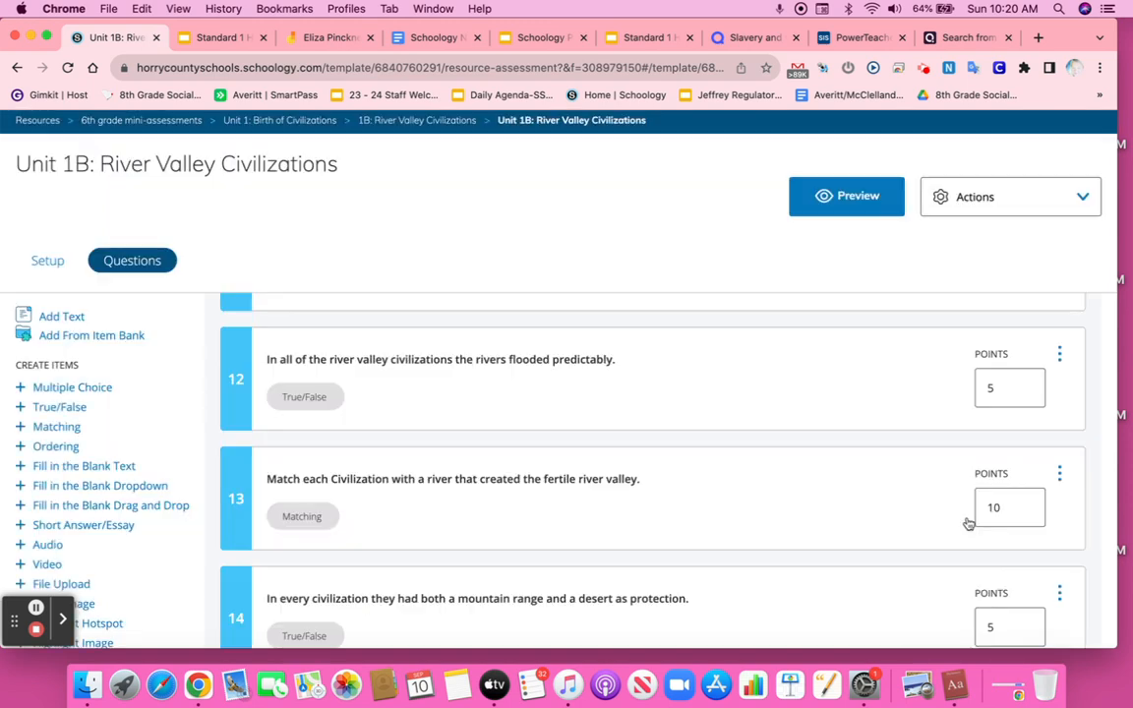
Step: Open question 17, the choose-two multiple-choice question about scribes, to review its options and multiple correct answers, then close it
scroll(969, 462, "down", 8)
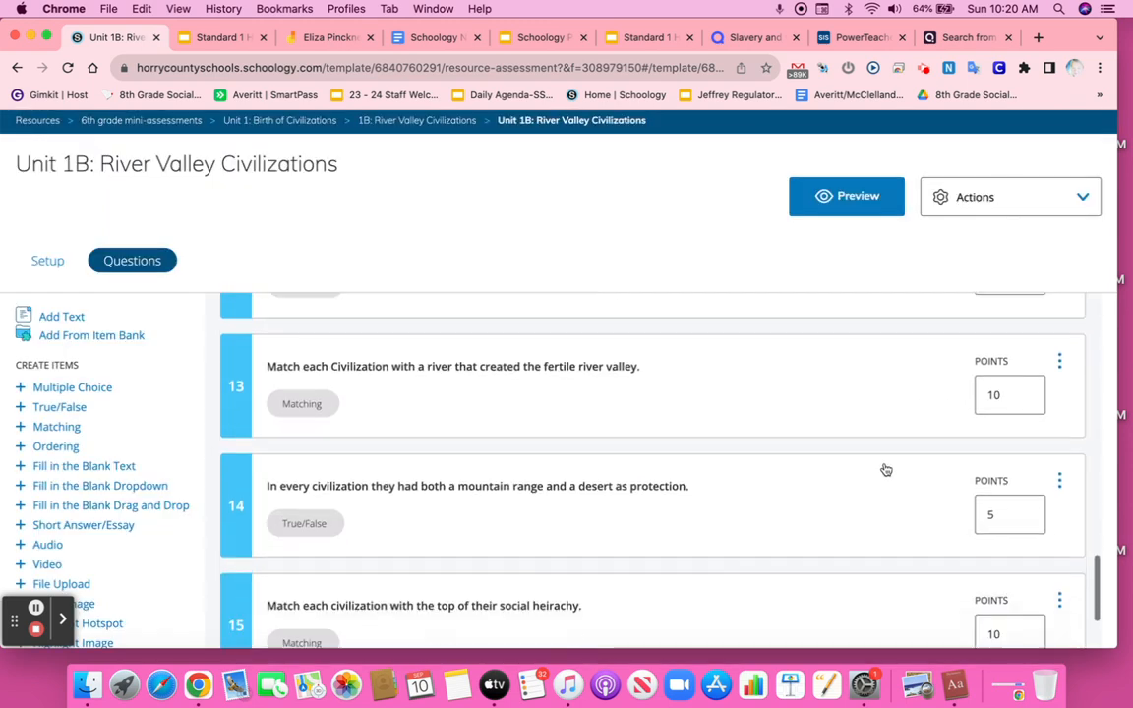
scroll(887, 470, "down", 3)
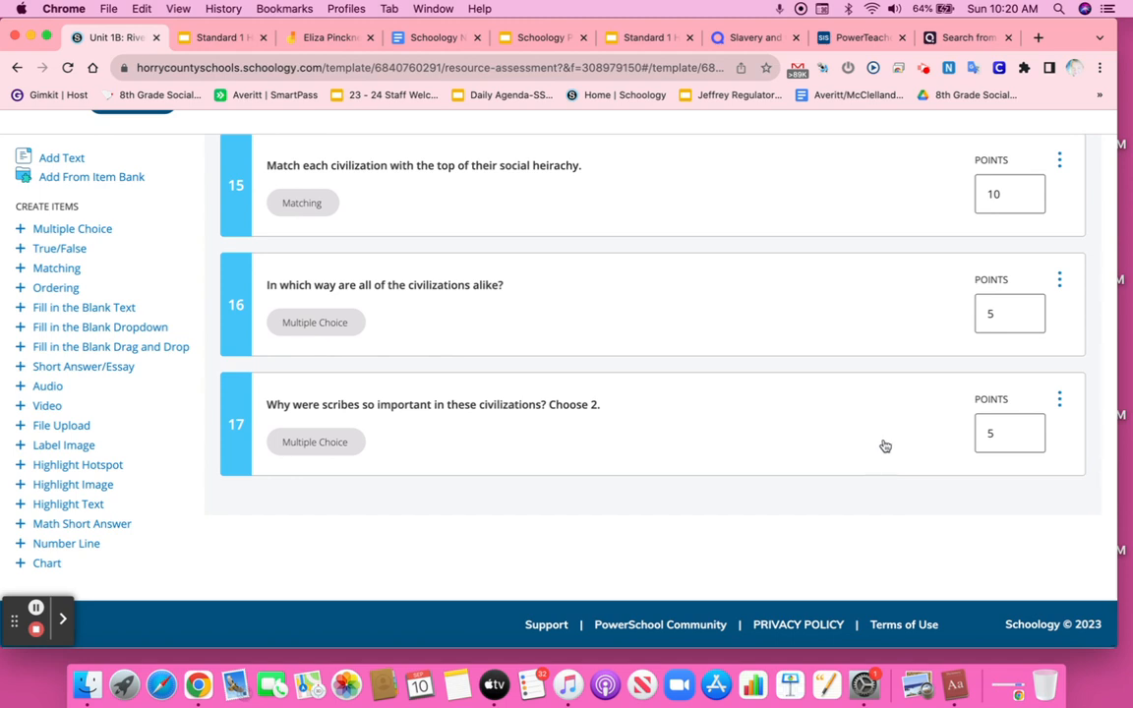
left_click(665, 417)
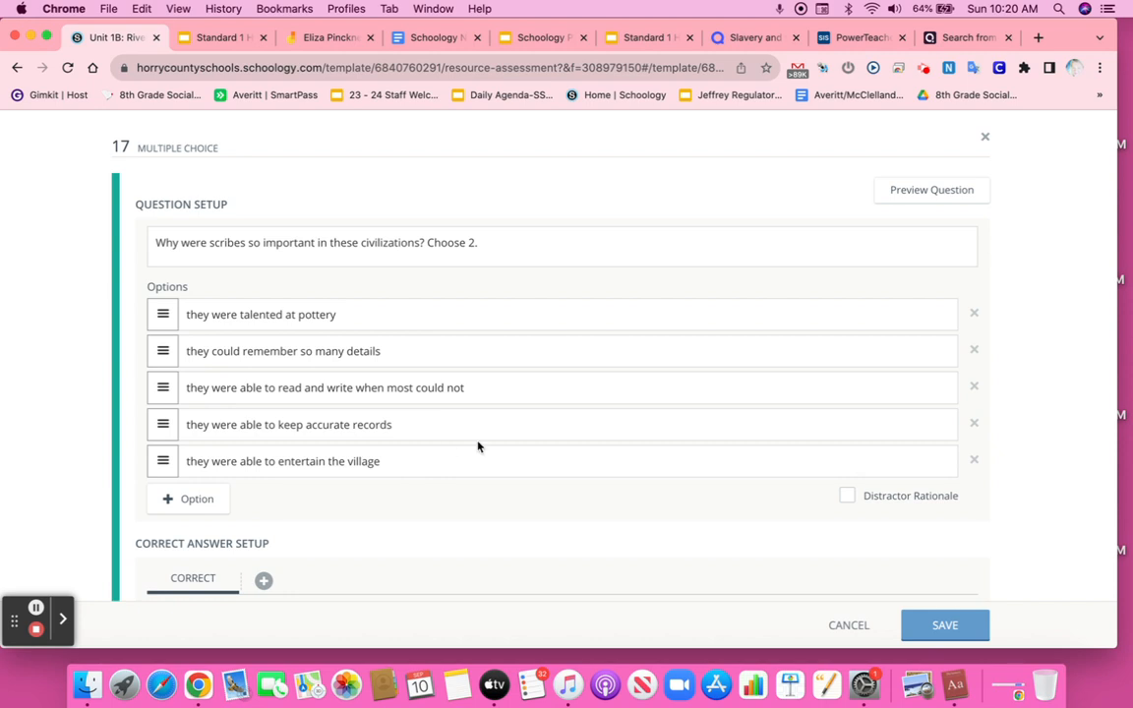
left_click(919, 628)
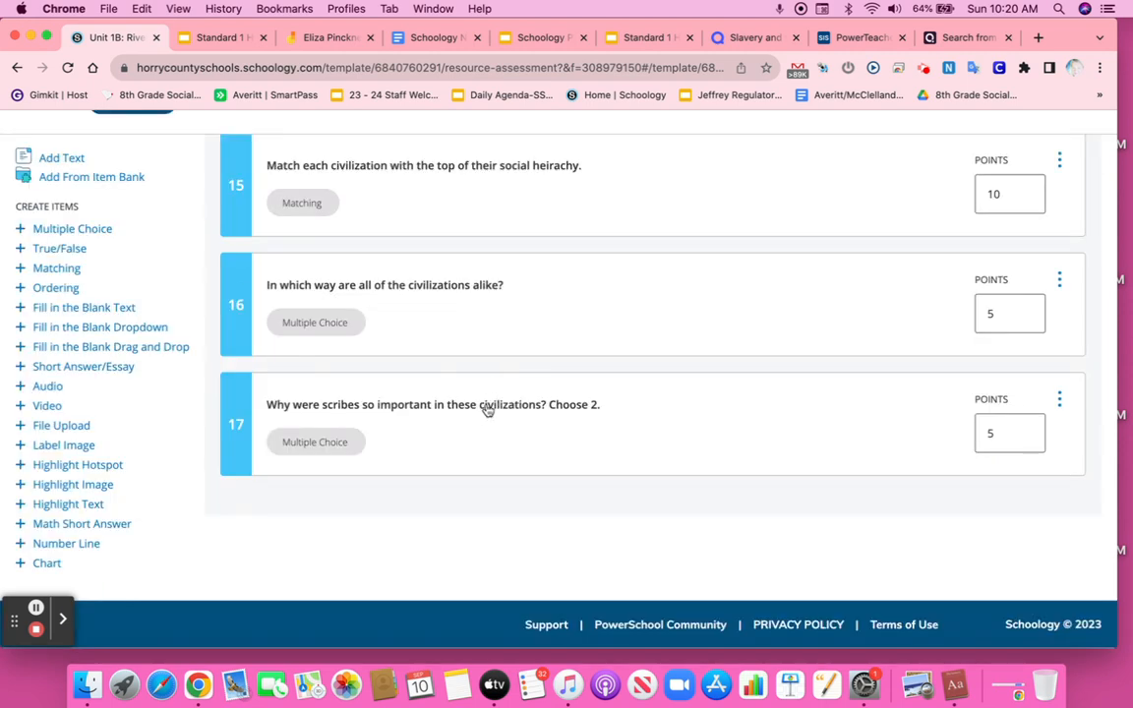
right_click(486, 406)
left_click(421, 420)
left_click(423, 418)
scroll(512, 330, "down", 3)
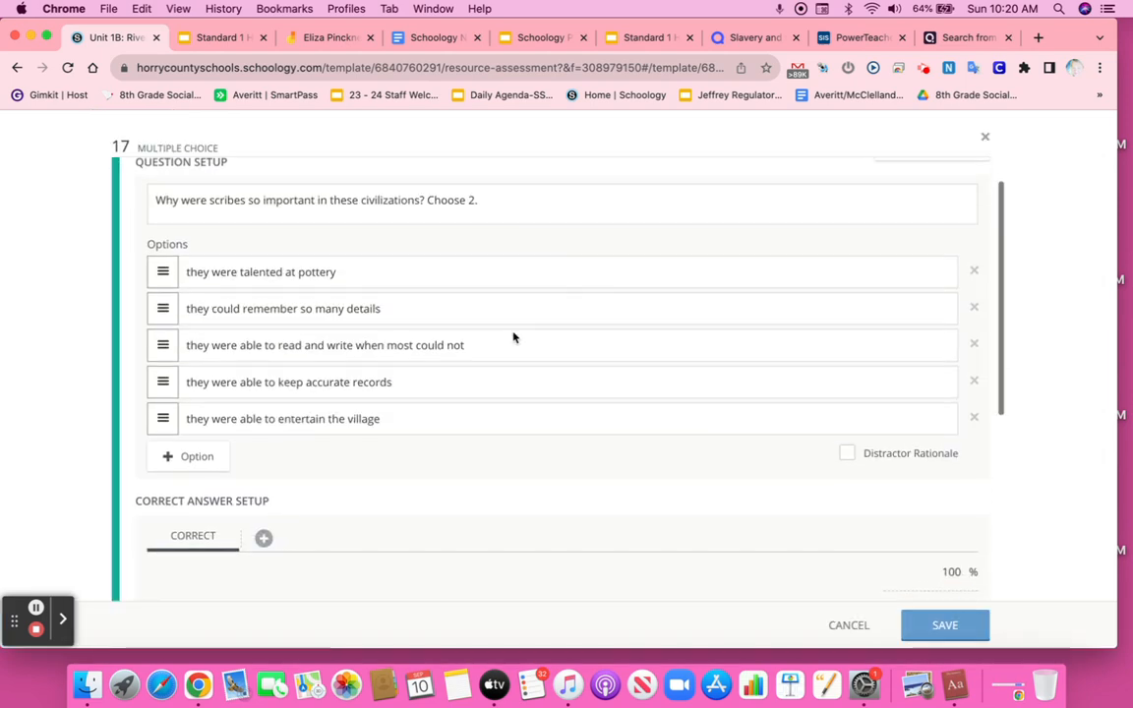
scroll(433, 394, "down", 5)
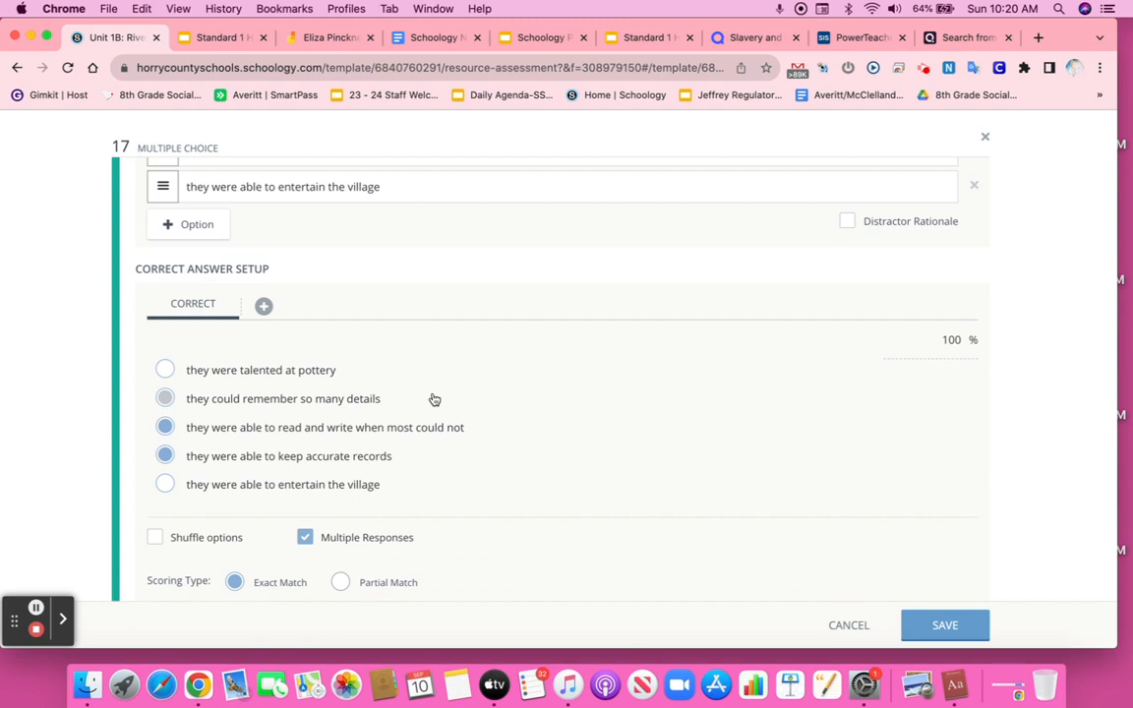
scroll(433, 398, "down", 1)
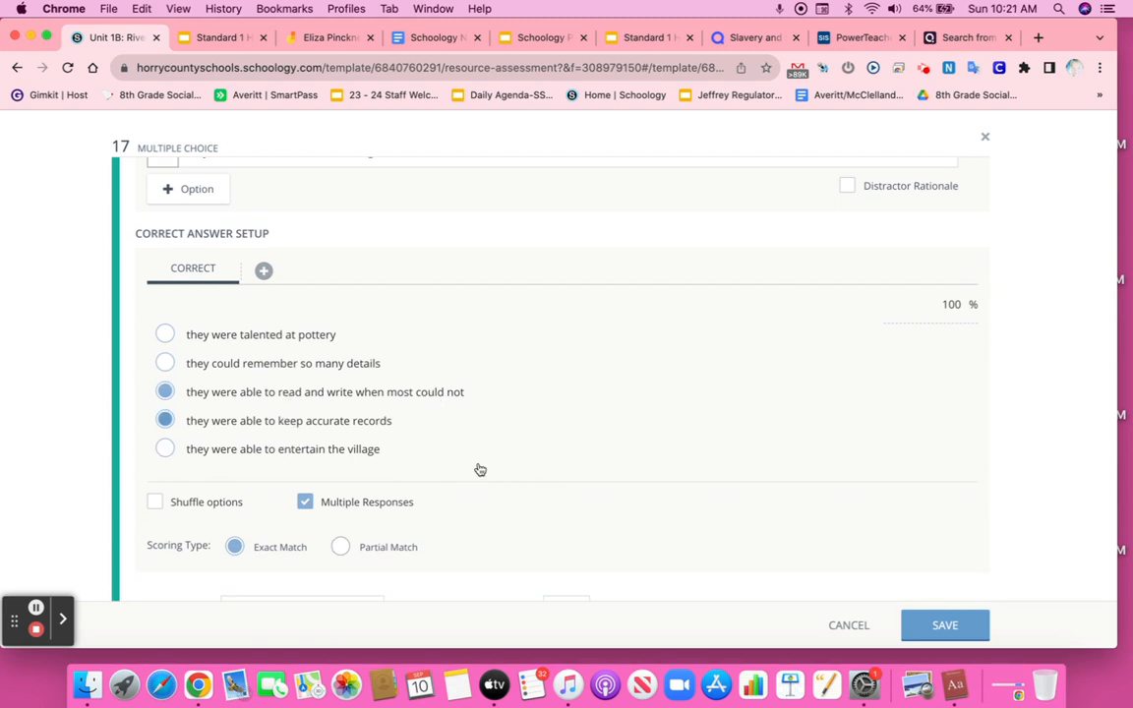
left_click(930, 624)
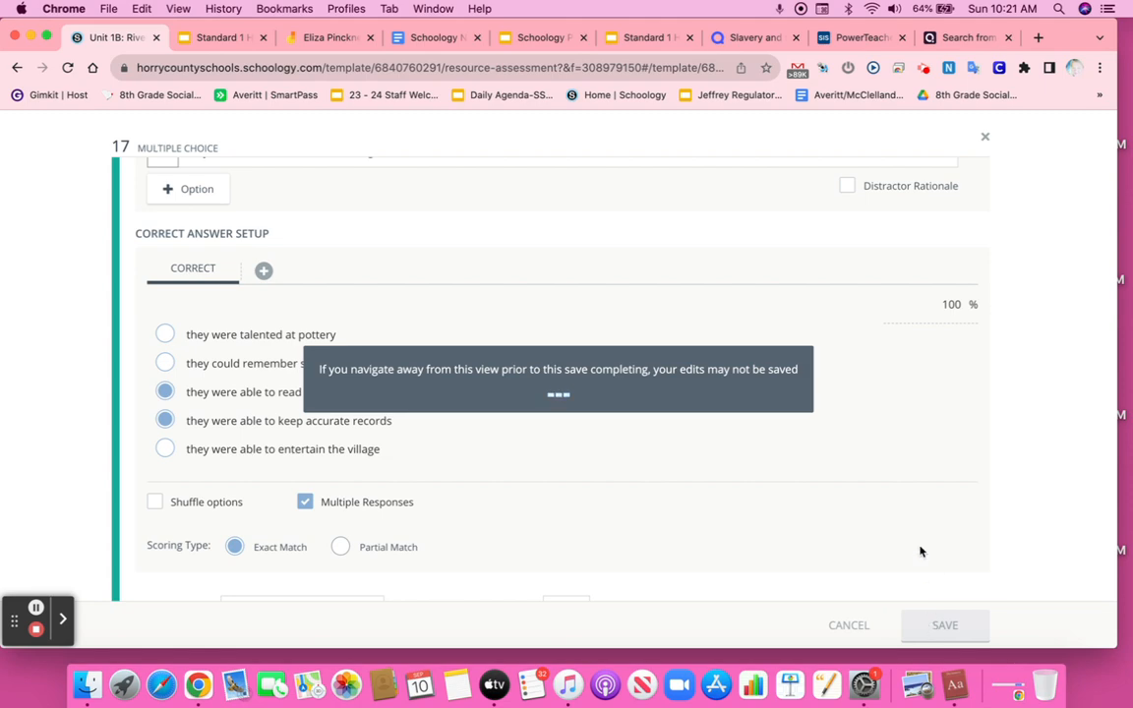
Step: Return to personal resources and open the Unit 1: Birth of Civilizations folder inside 6th grade mini-assessments
scroll(916, 507, "up", 15)
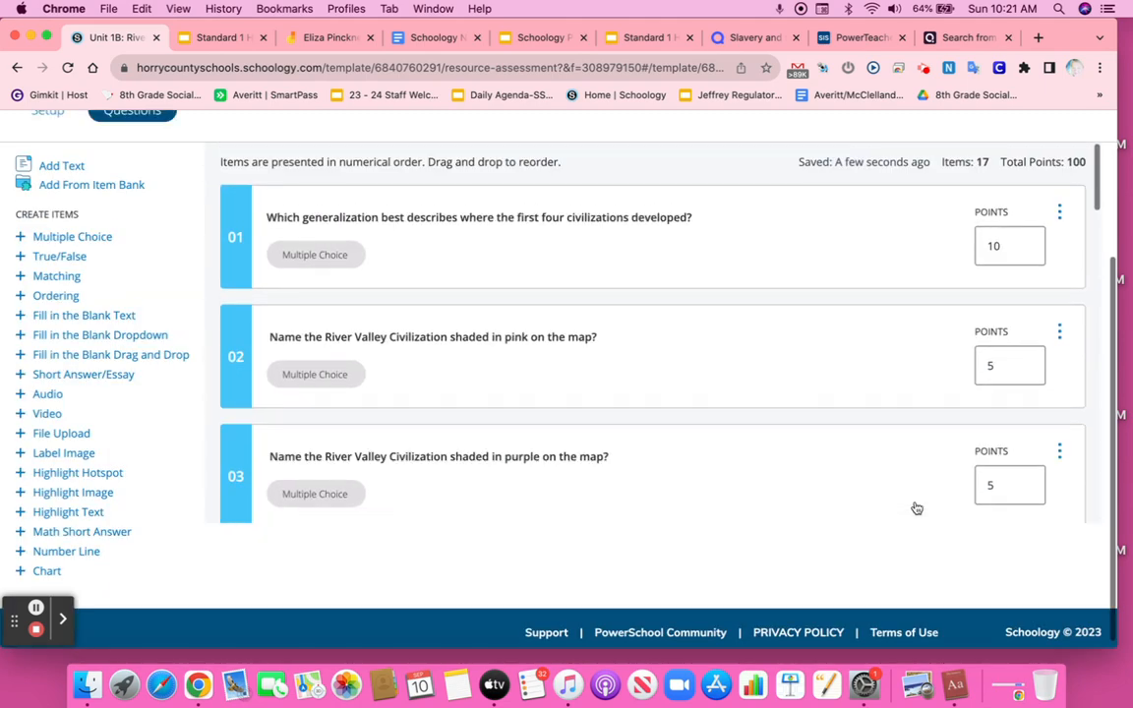
scroll(915, 507, "up", 3)
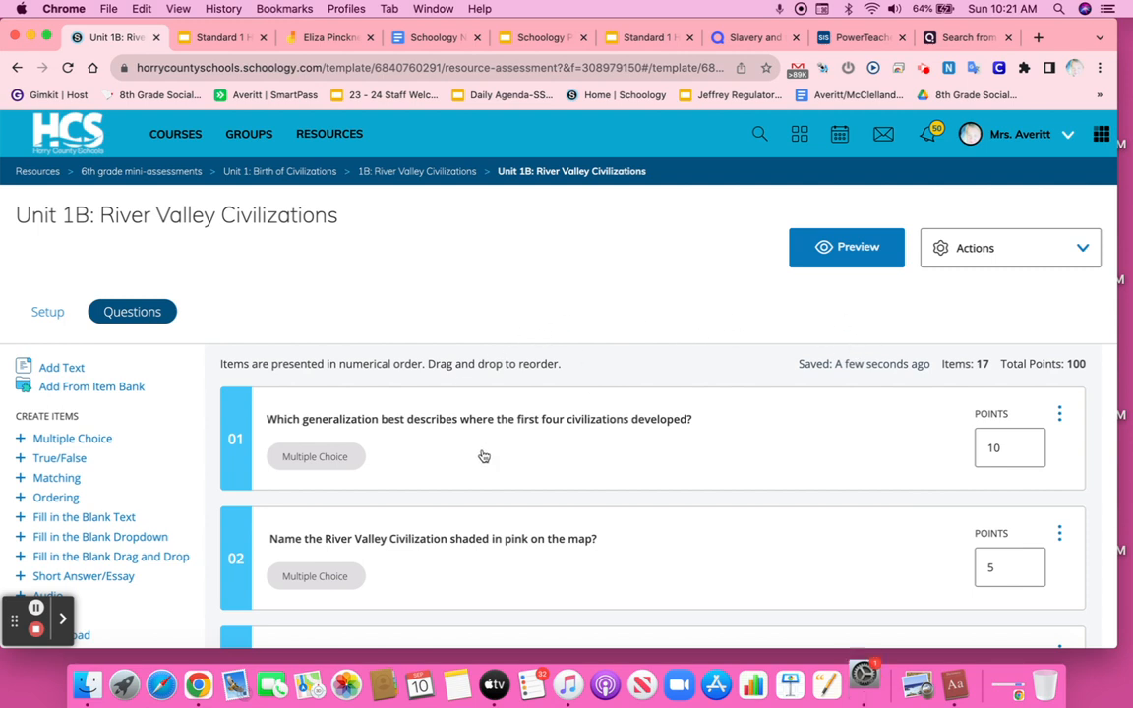
left_click(325, 134)
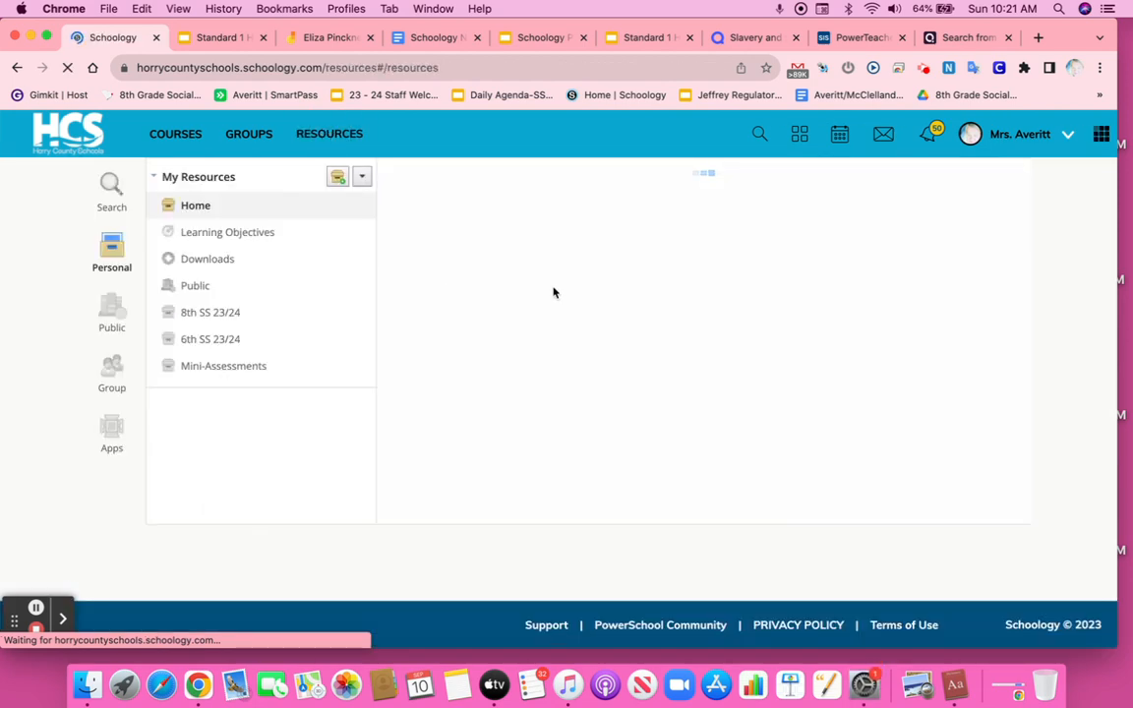
left_click(561, 354)
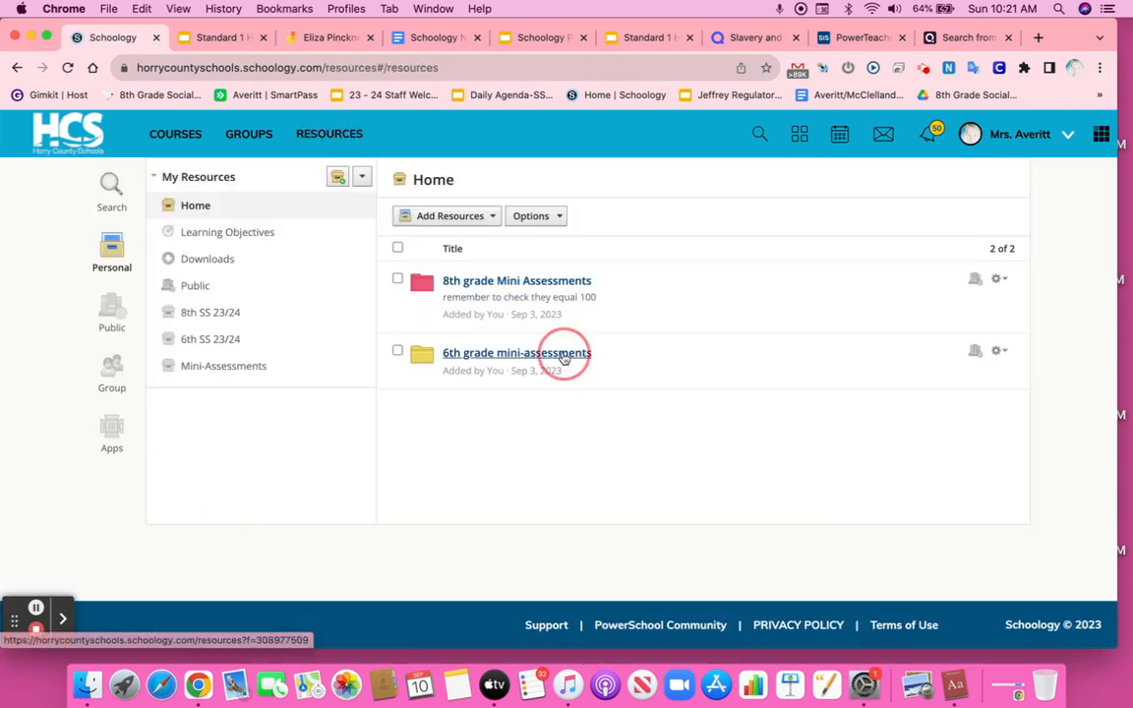
left_click(536, 282)
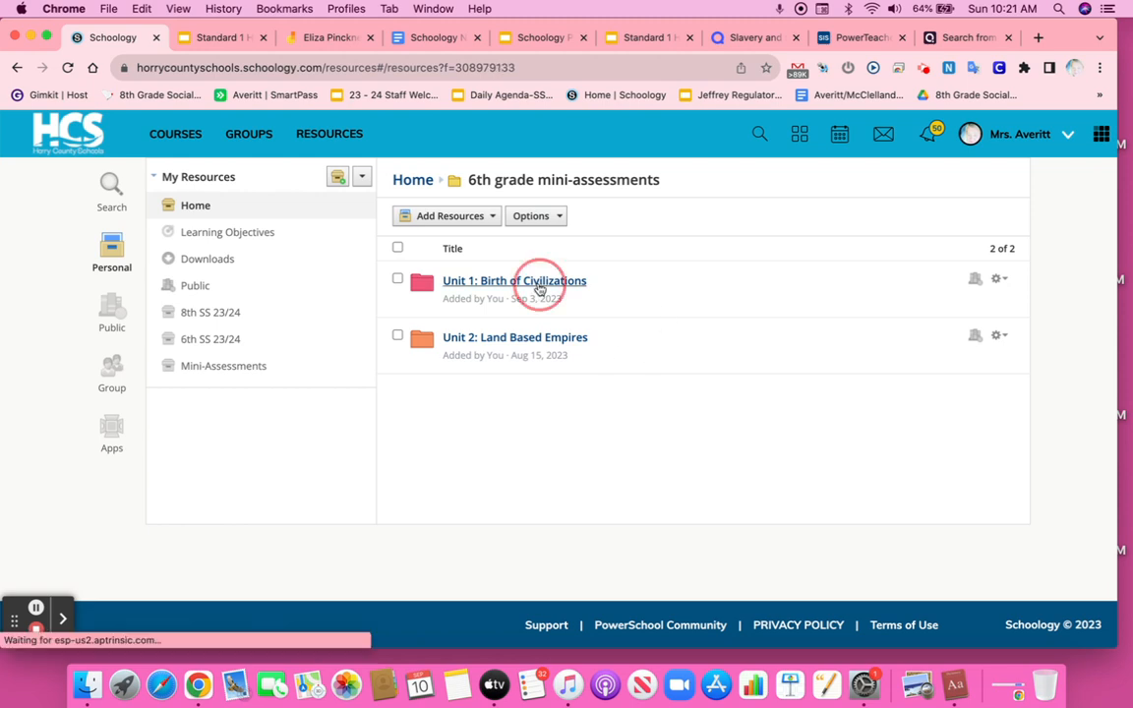
Step: Try to add the 1B: River Valley Civilizations folder to the Social Studies 6th Grade World History course, into its Unit 1B River Valley Civilizations folder
left_click(999, 337)
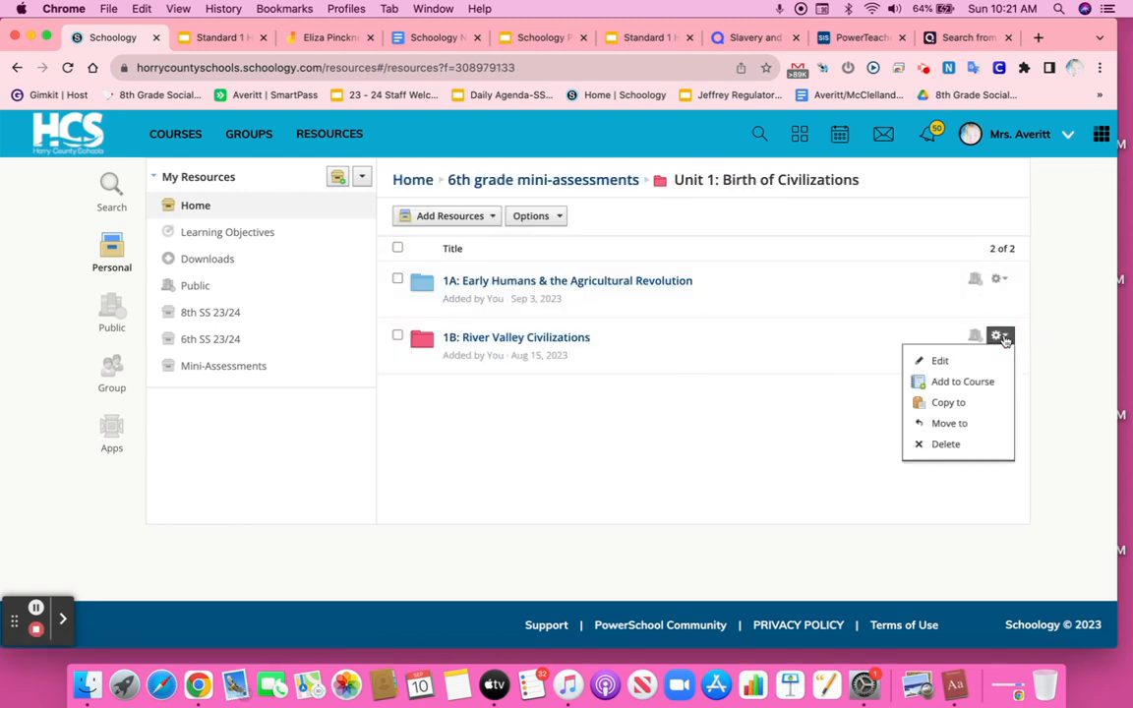
left_click(964, 384)
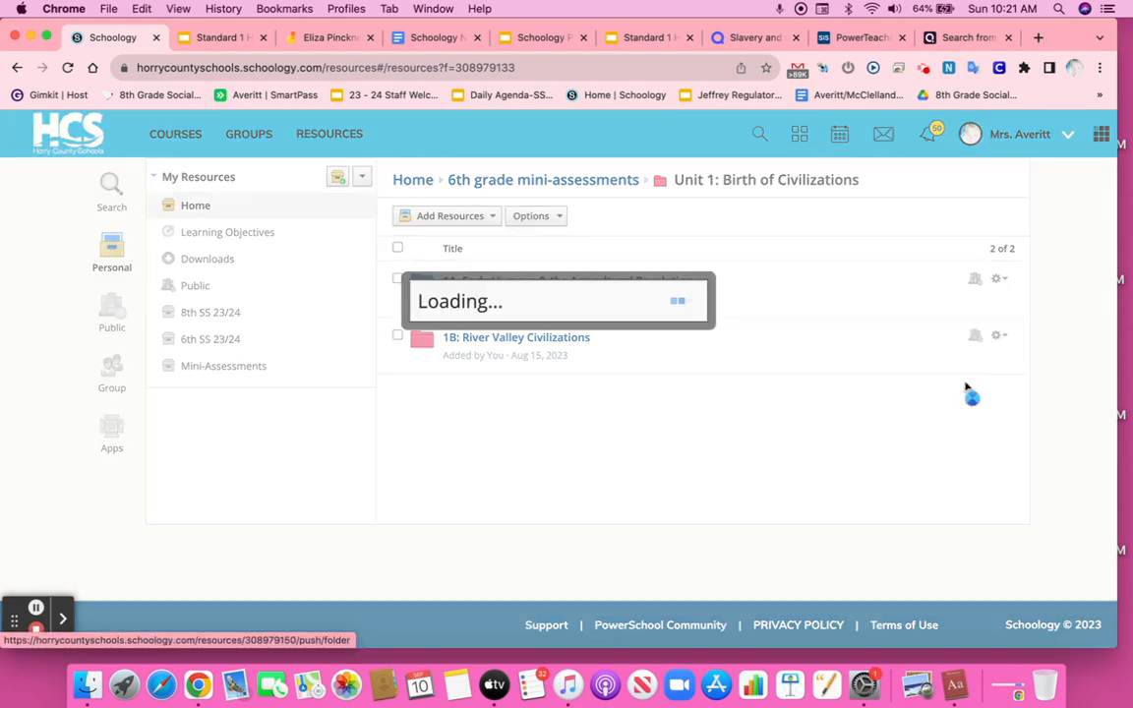
scroll(540, 374, "down", 1)
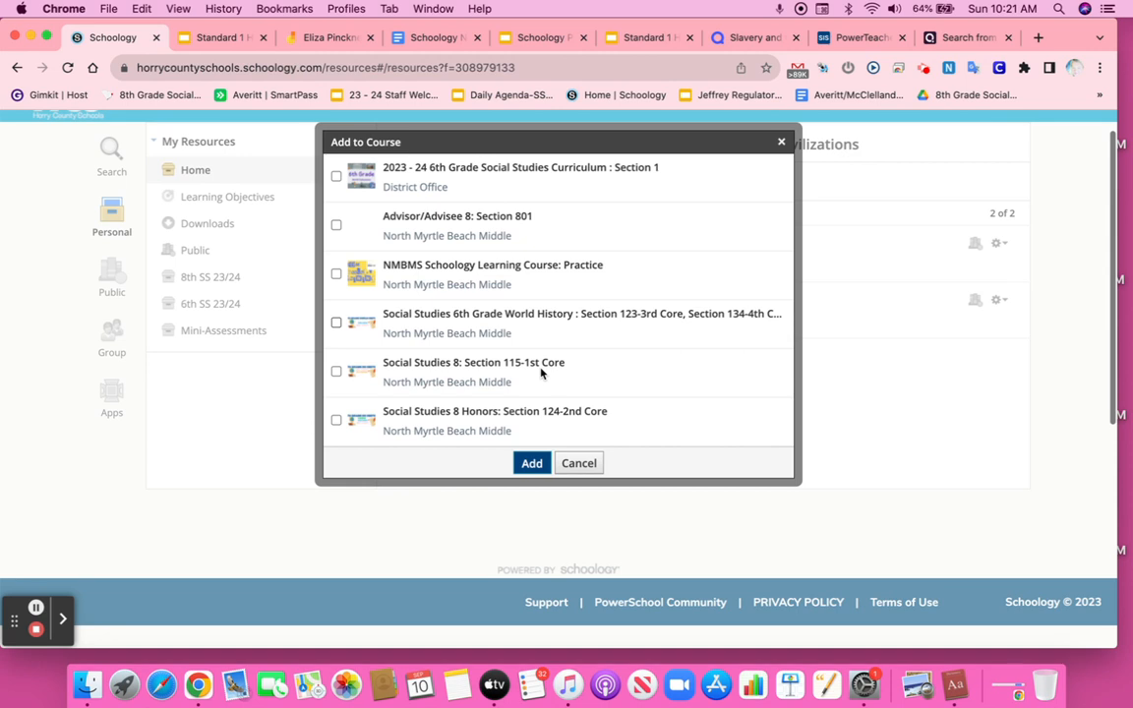
left_click(506, 322)
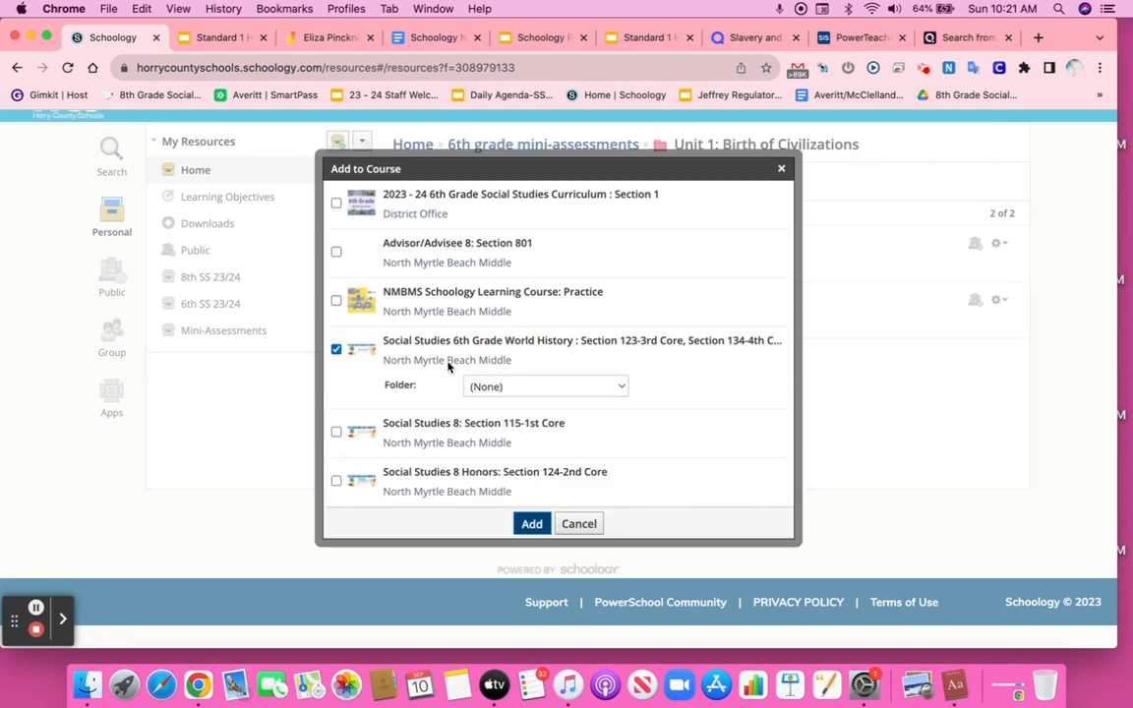
left_click(534, 387)
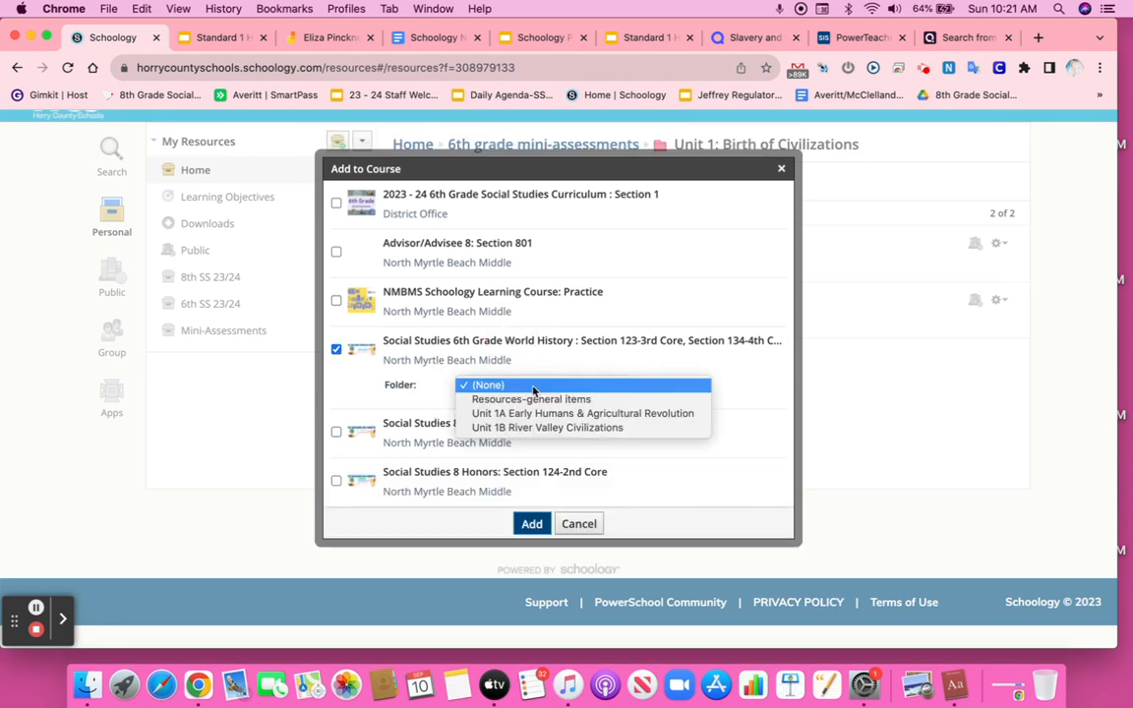
left_click(536, 429)
scroll(551, 362, "down", 1)
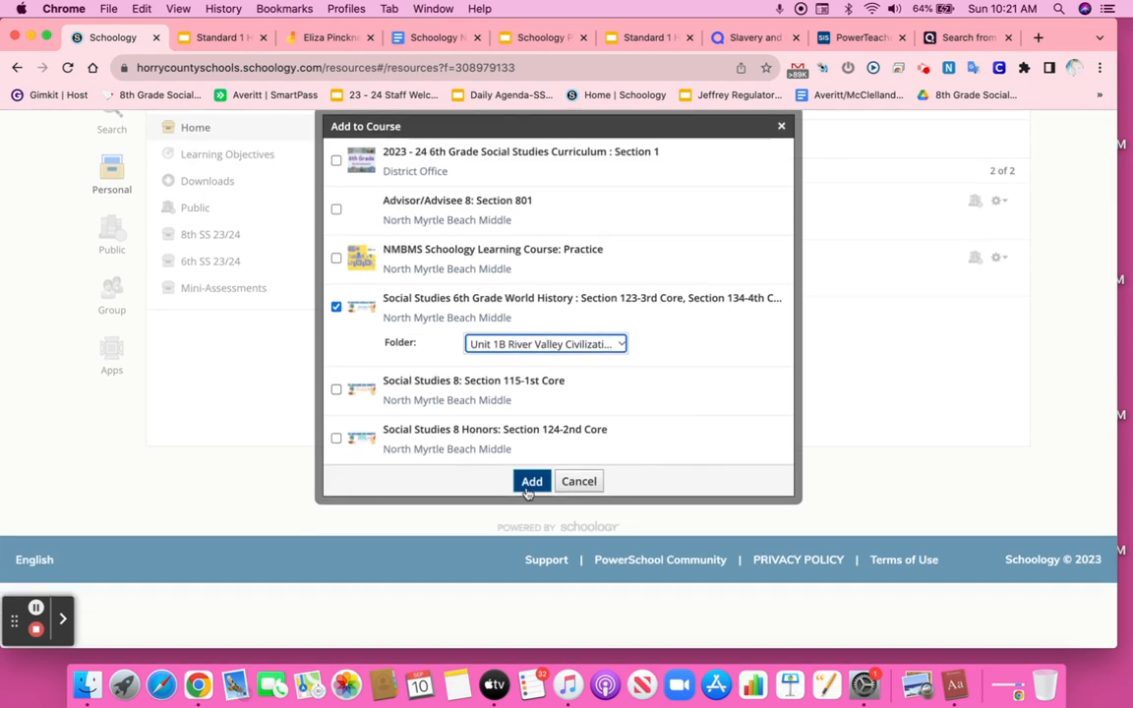
left_click(581, 481)
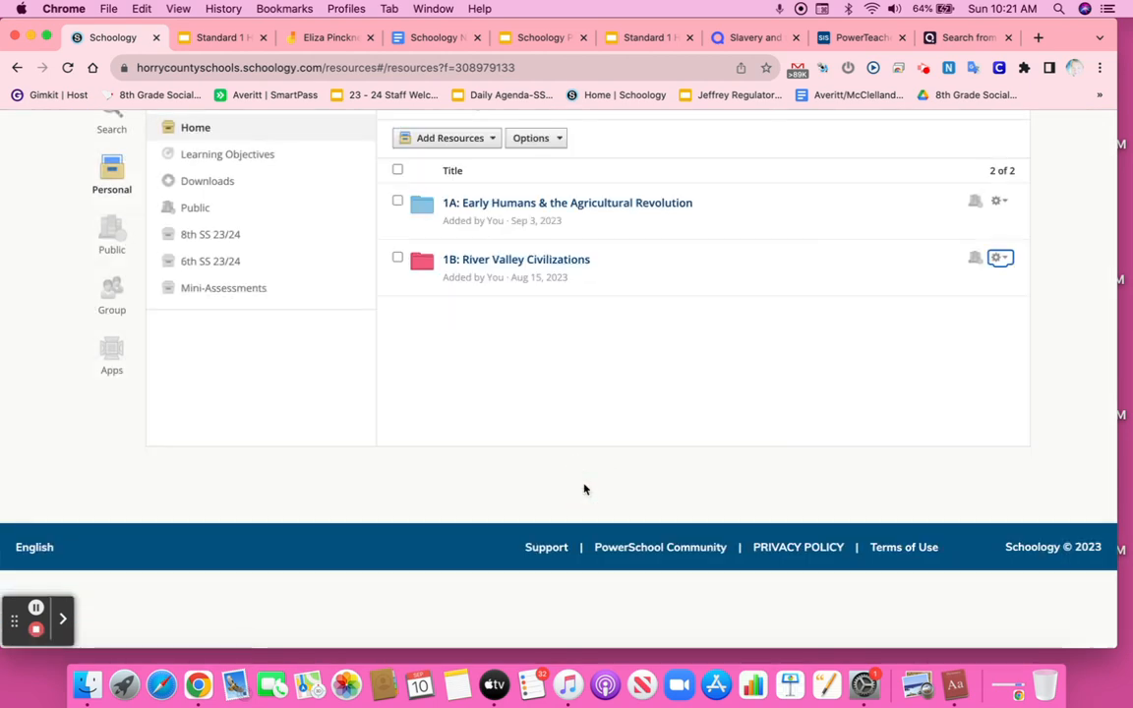
scroll(600, 440, "down", 1)
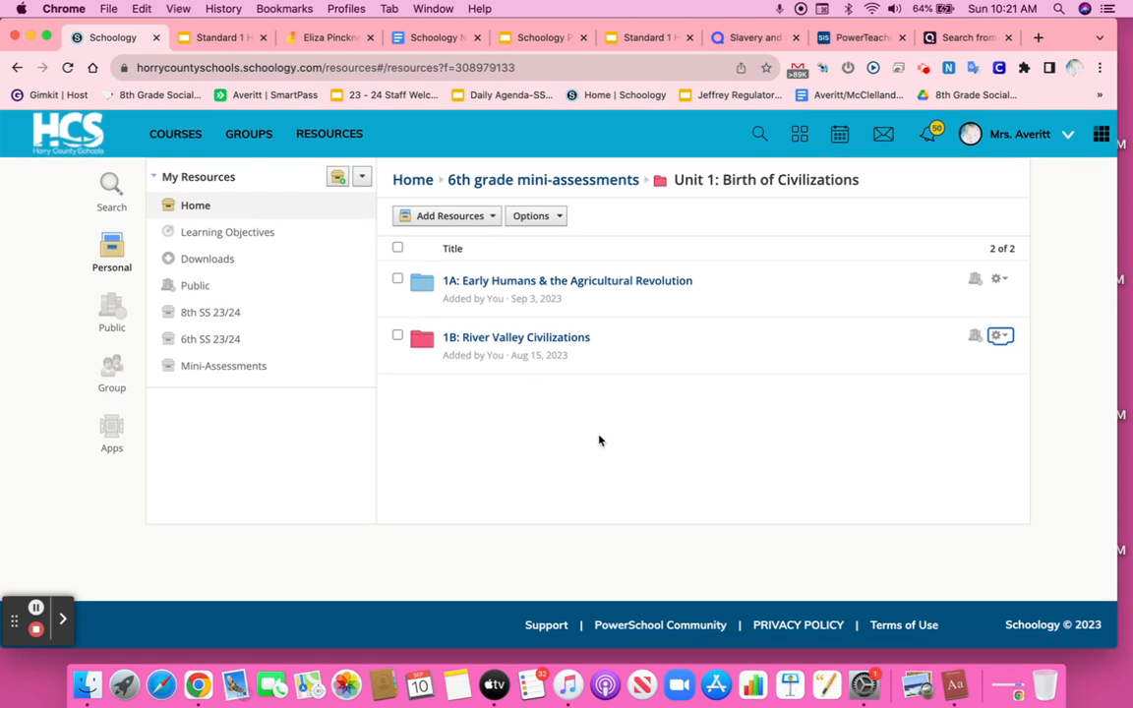